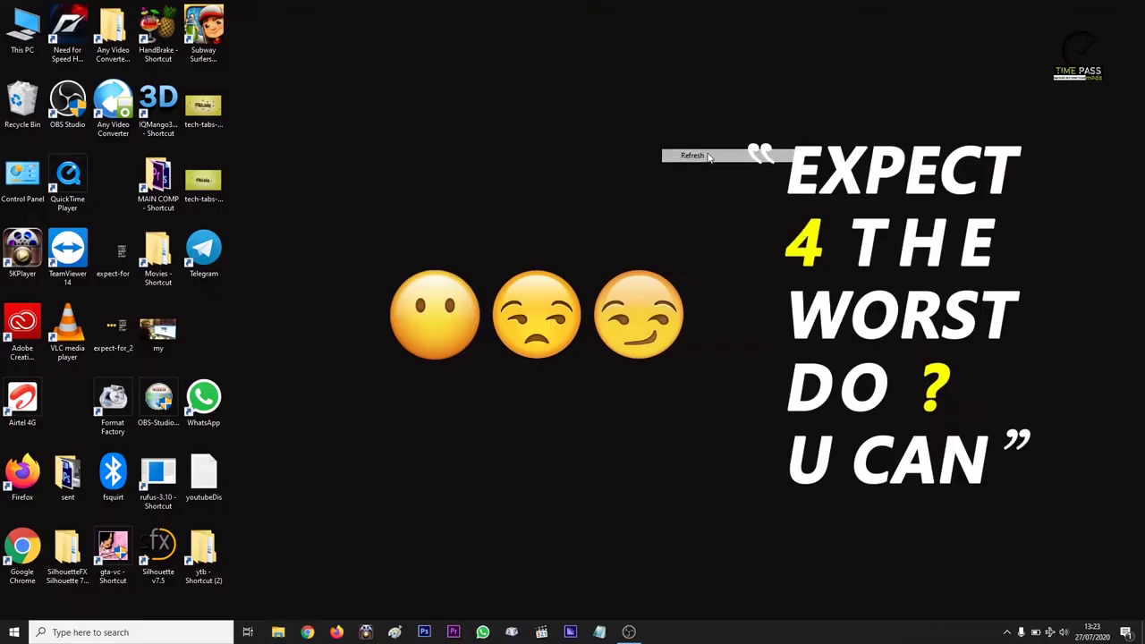
pyautogui.click(537, 161)
pyautogui.rightClick(454, 124)
pyautogui.click(486, 156)
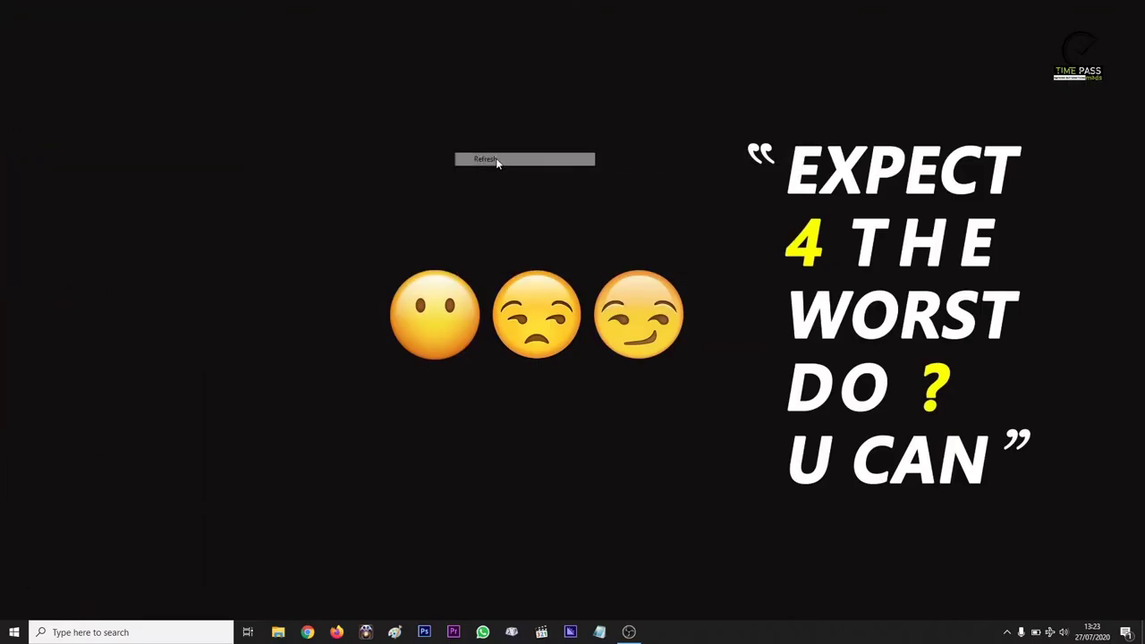
pyautogui.press('F5')
pyautogui.press('F5')
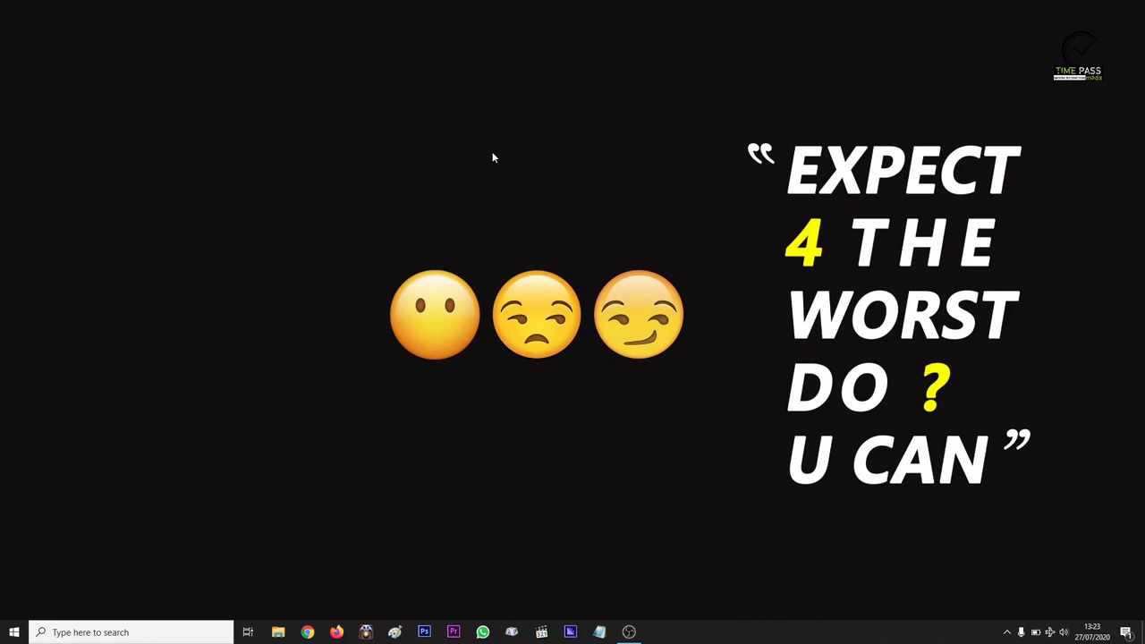
pyautogui.rightClick(582, 105)
pyautogui.click(622, 139)
pyautogui.rightClick(637, 155)
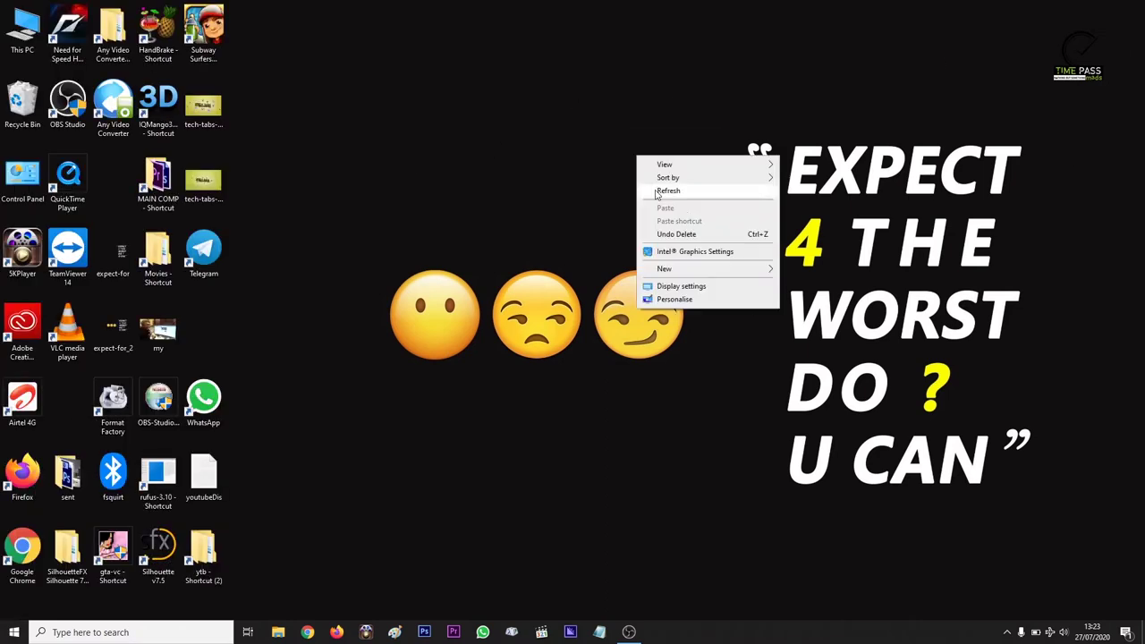
pyautogui.click(687, 193)
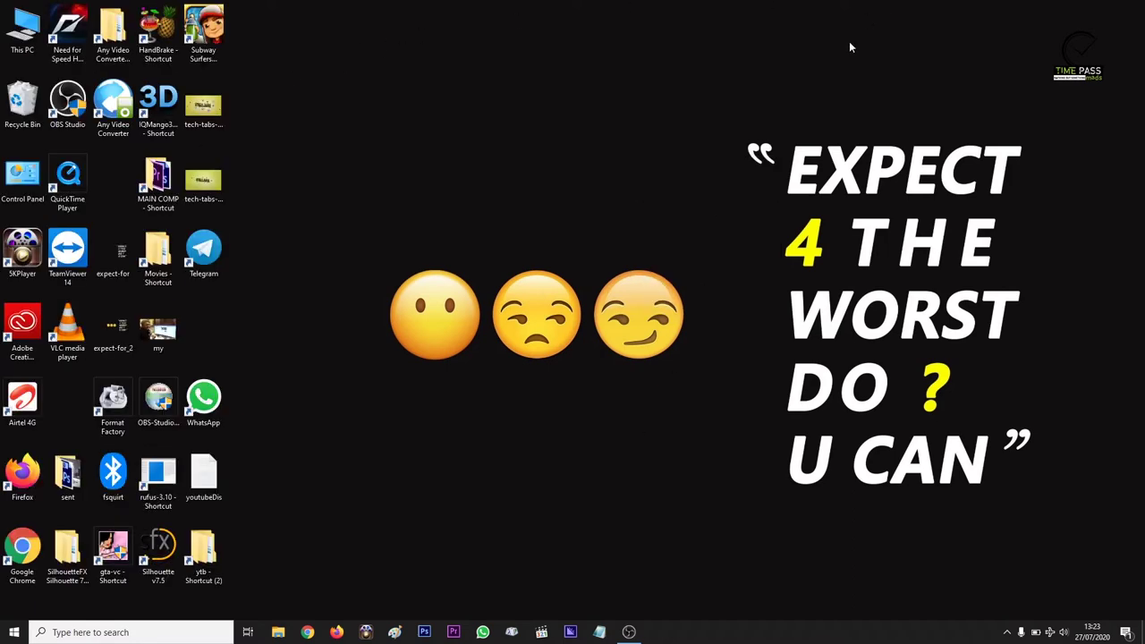
pyautogui.rightClick(491, 67)
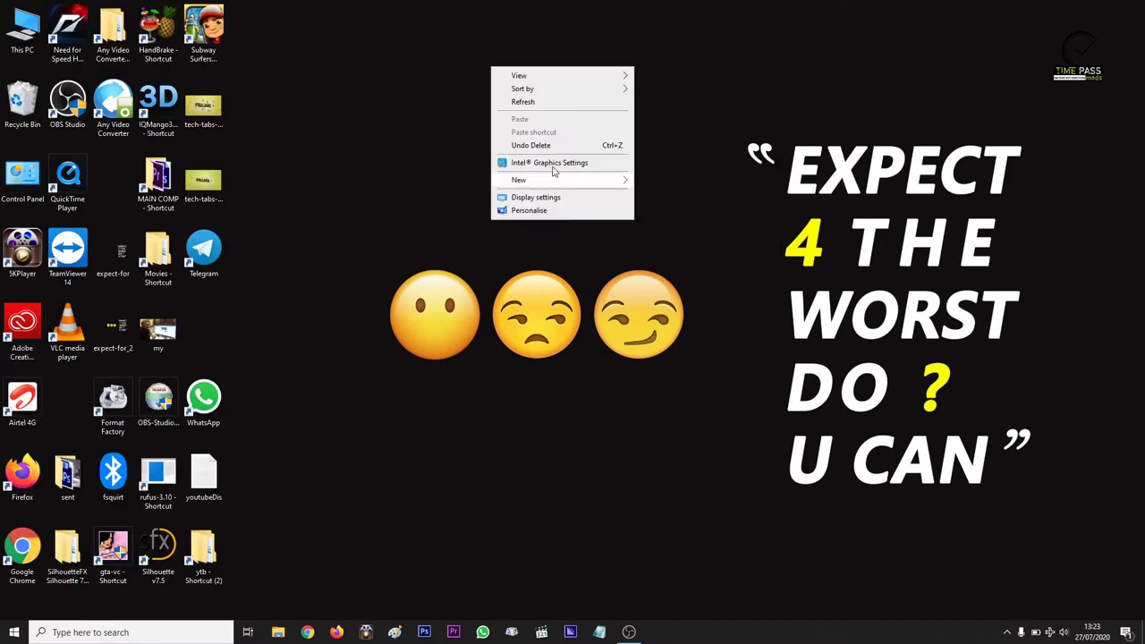
pyautogui.click(555, 102)
# - Open This PC and maximize its window to view the folders and drives
pyautogui.doubleClick(11, 30)
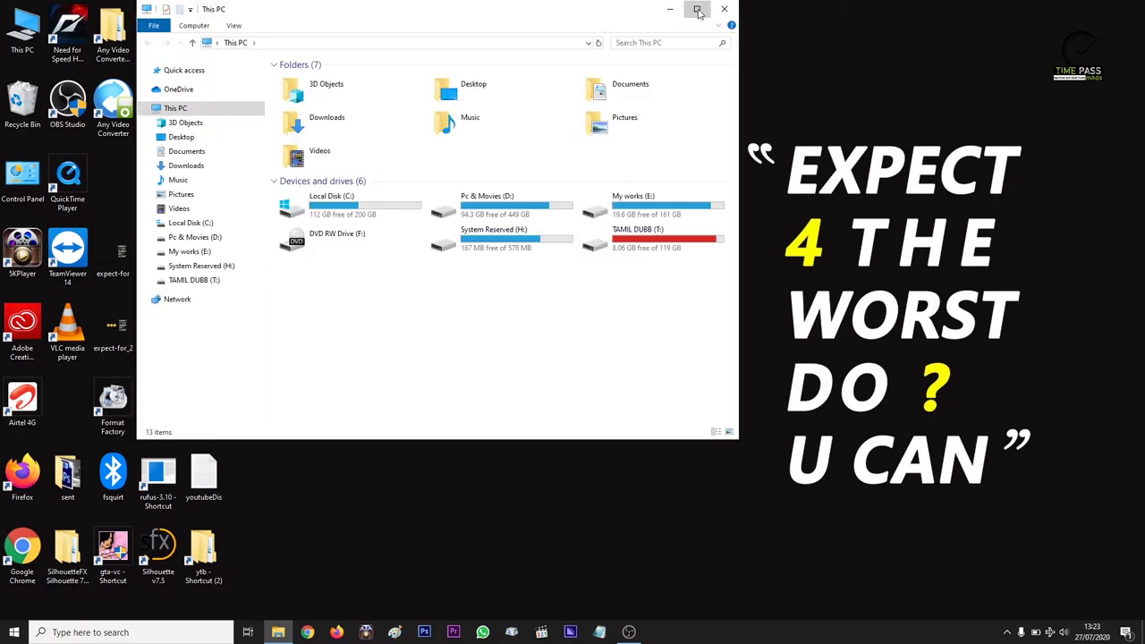
pyautogui.click(697, 9)
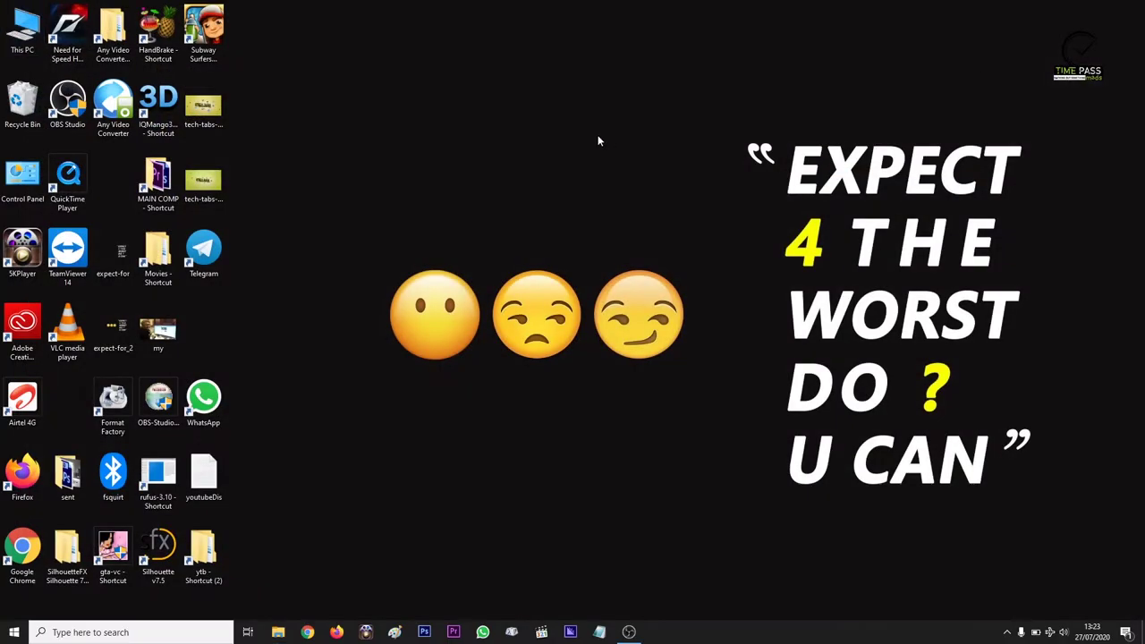
pyautogui.rightClick(586, 122)
pyautogui.click(626, 156)
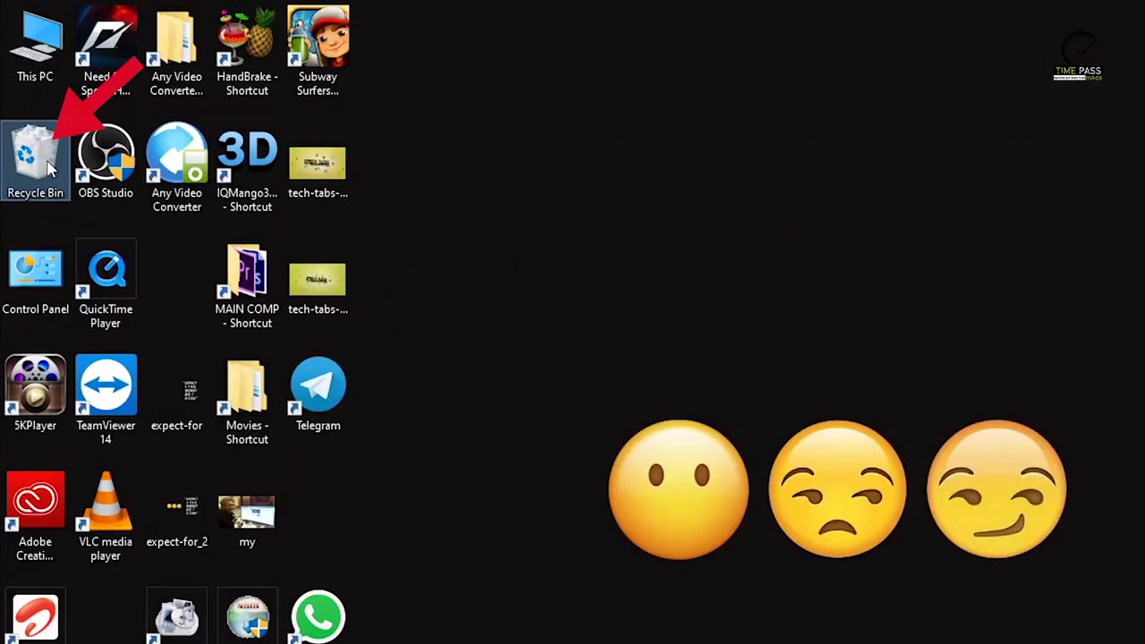
# - Open the Recycle Bin, select all of its items and try to permanently delete them
pyautogui.rightClick(43, 161)
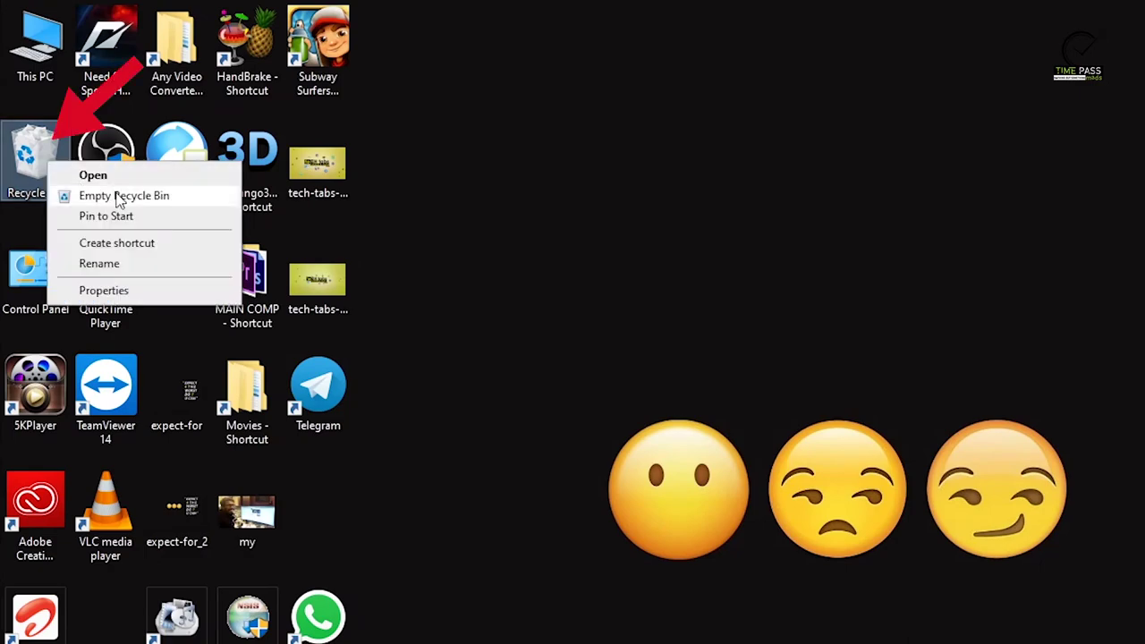
pyautogui.click(156, 196)
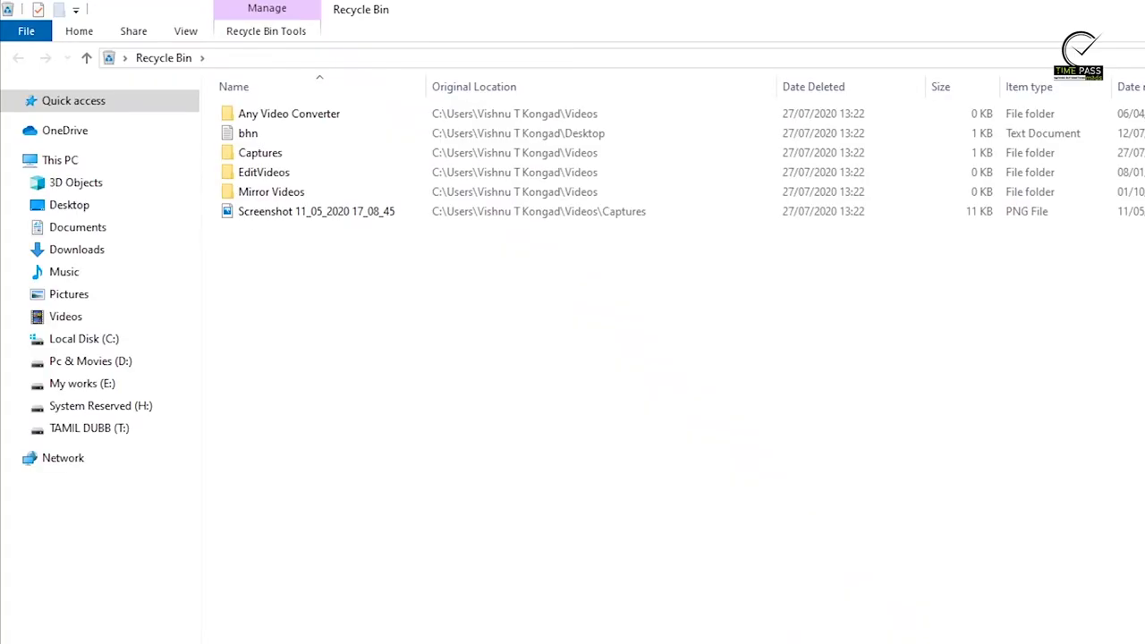
pyautogui.hotkey('ctrl', 'a')
pyautogui.moveTo(170, 7); pyautogui.dragTo(170, 8)
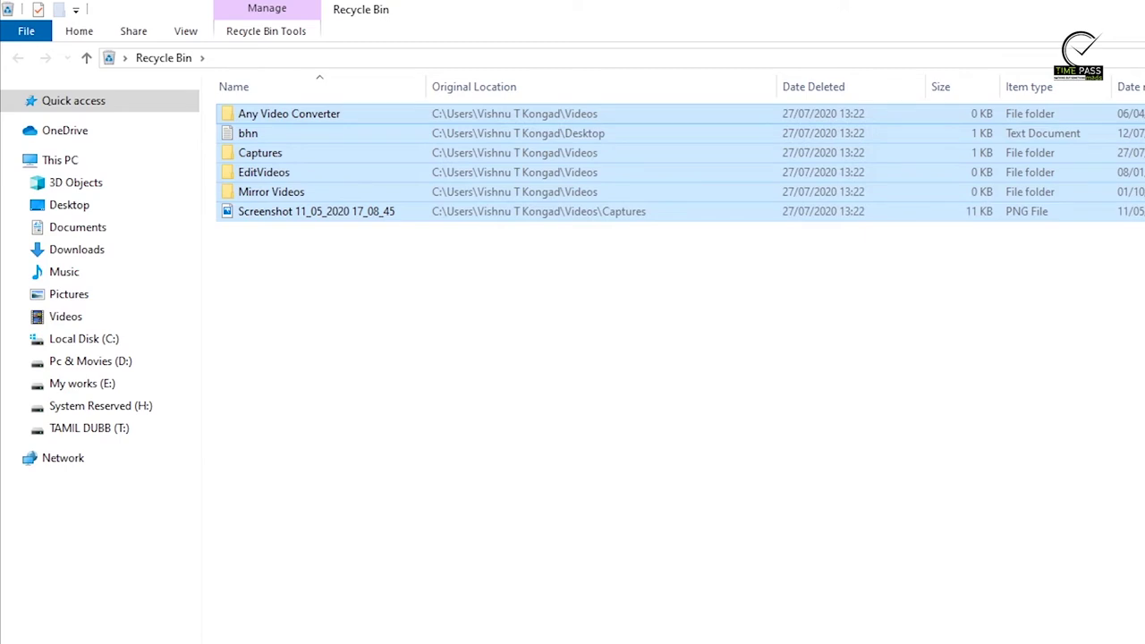
pyautogui.press('Delete')
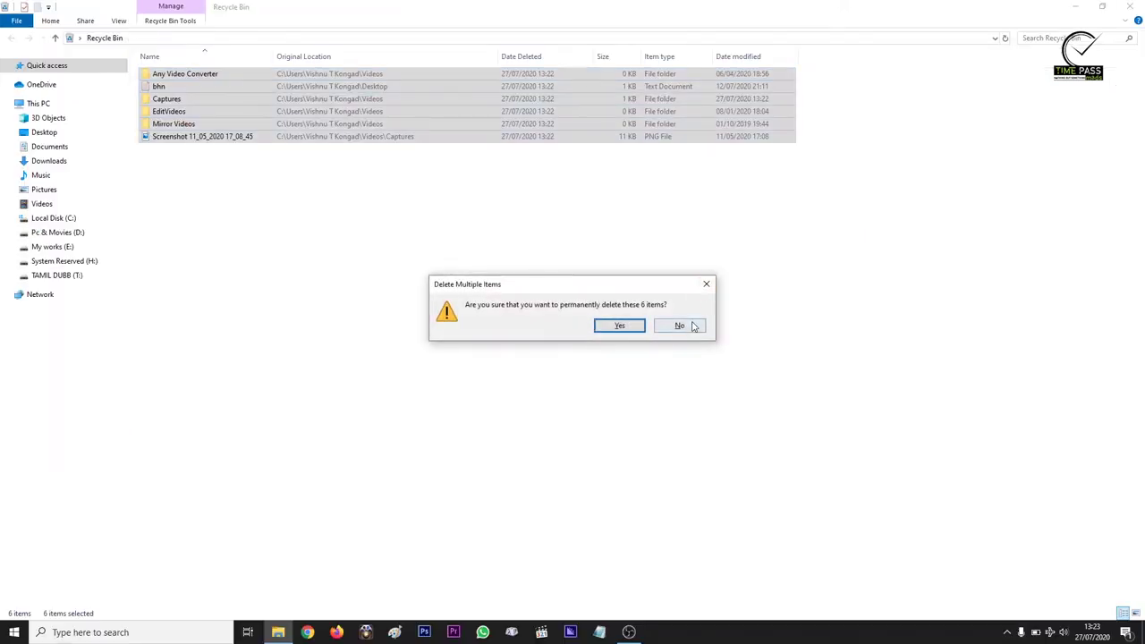
pyautogui.click(706, 285)
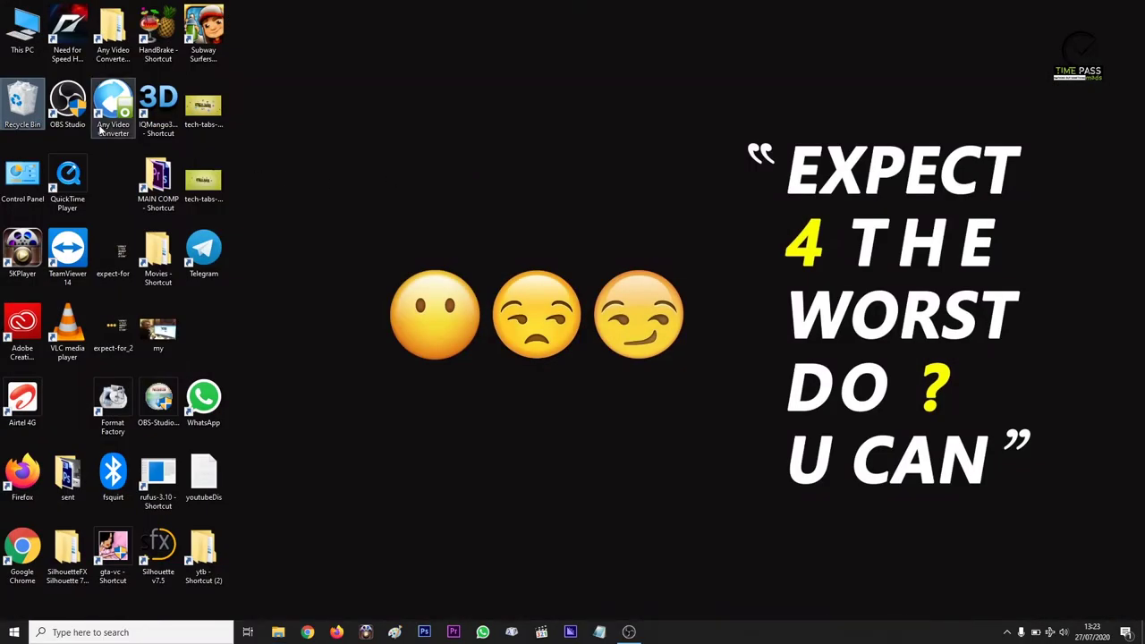
# - Empty the Recycle Bin directly from the desktop
pyautogui.rightClick(32, 97)
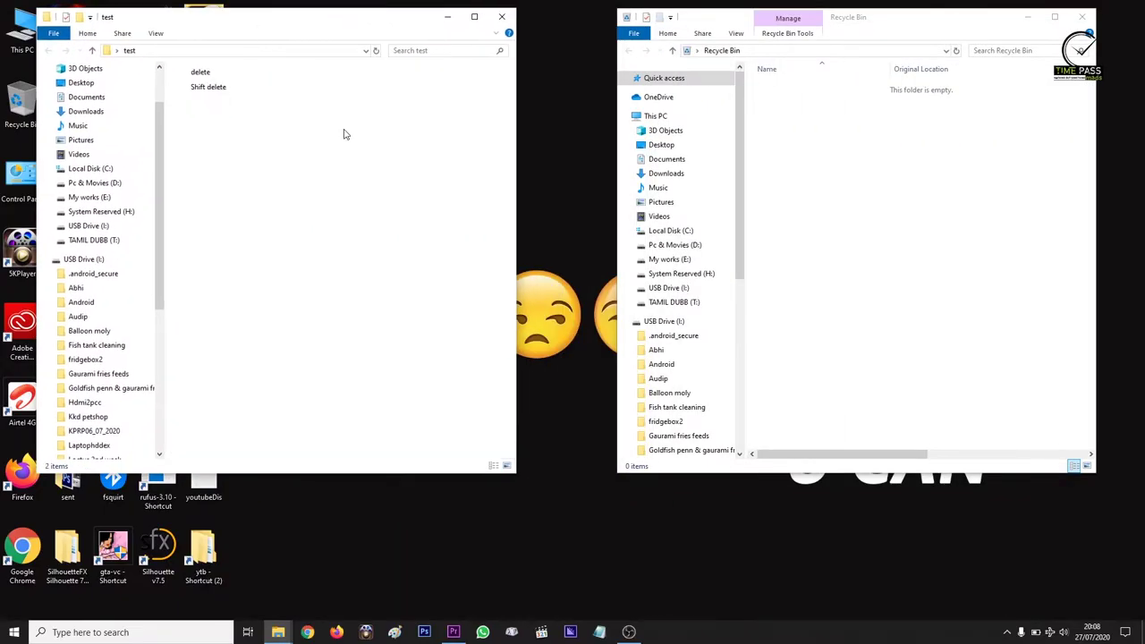
# - Enlarge the file icons in the test folder and delete the file named "delete" to the Recycle Bin
pyautogui.scroll(4, 344, 134)
pyautogui.moveTo(315, 245); pyautogui.dragTo(231, 118)
pyautogui.moveTo(375, 304); pyautogui.dragTo(451, 158)
pyautogui.click(254, 169)
pyautogui.rightClick(255, 170)
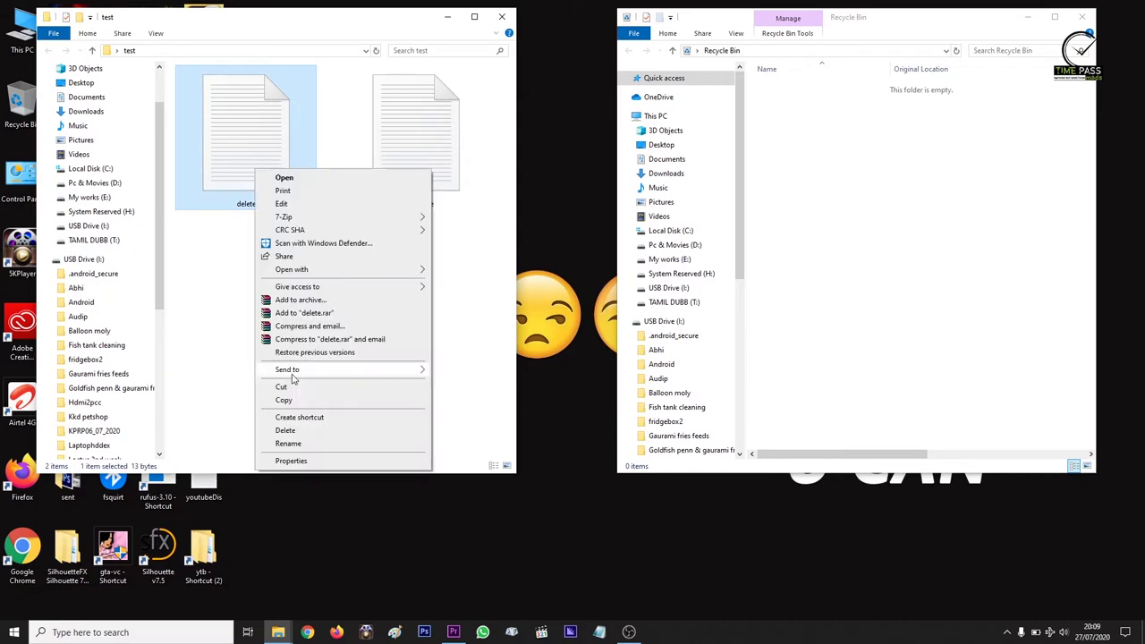
pyautogui.click(305, 432)
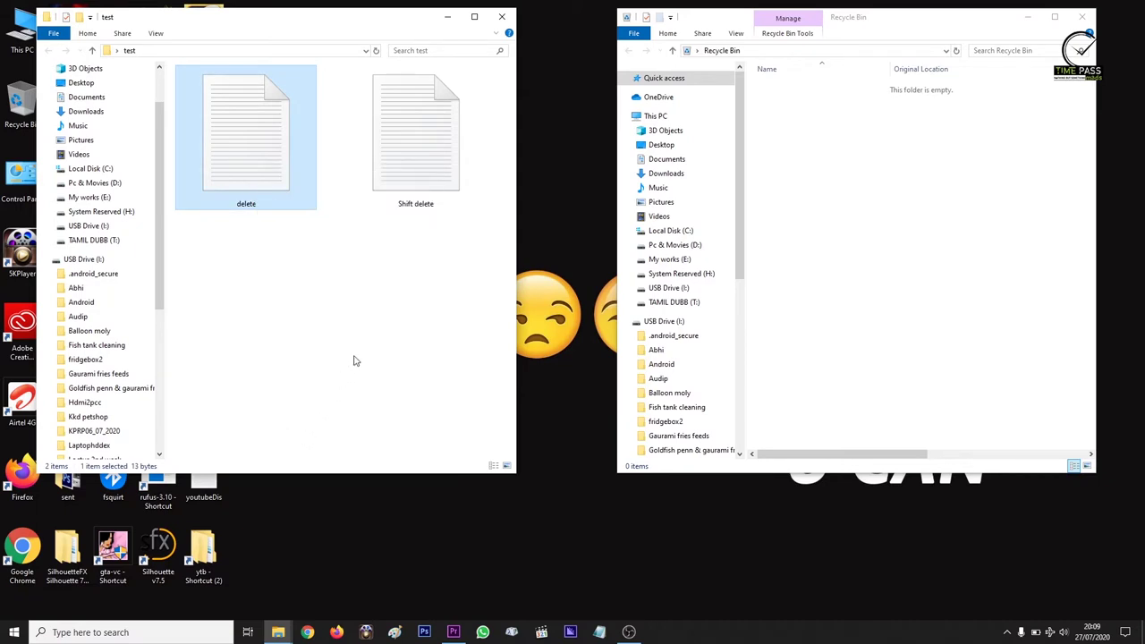
pyautogui.click(890, 107)
# - Permanently delete the "Shift delete" file from the test folder, bypassing the Recycle Bin, and refresh both folder windows
pyautogui.click(337, 278)
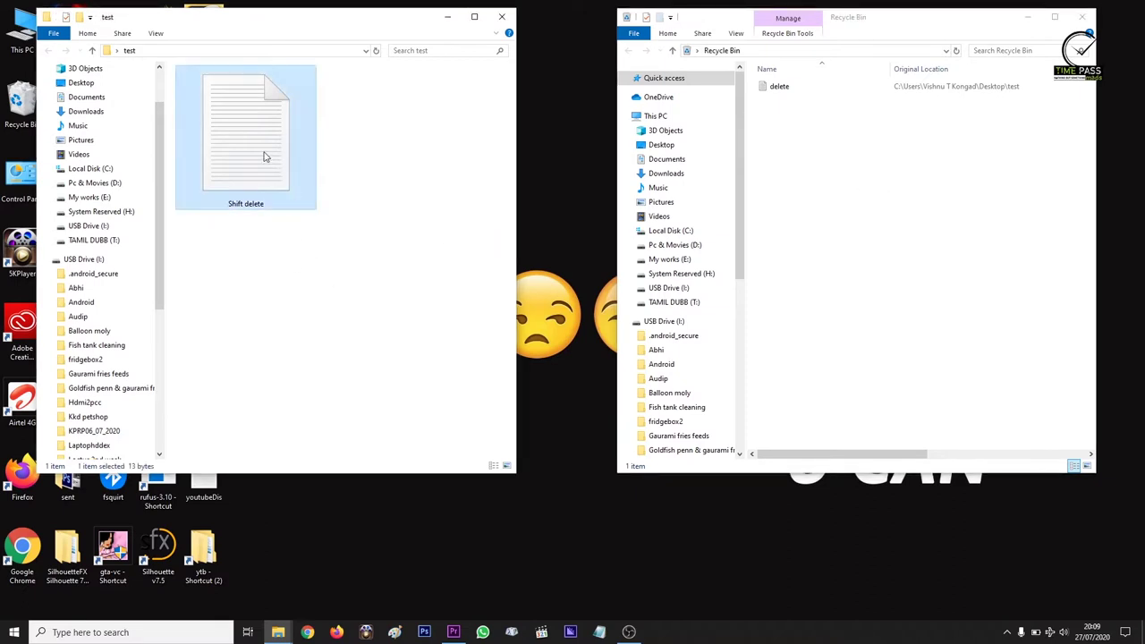
pyautogui.hotkey('shift', 'Delete')
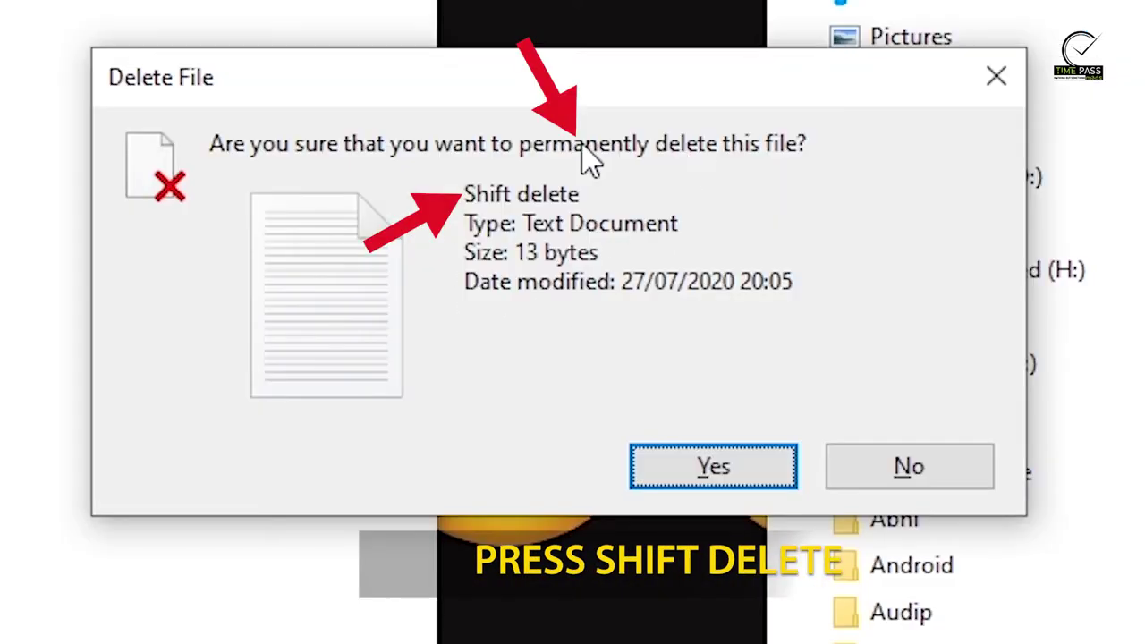
pyautogui.click(729, 487)
pyautogui.rightClick(840, 180)
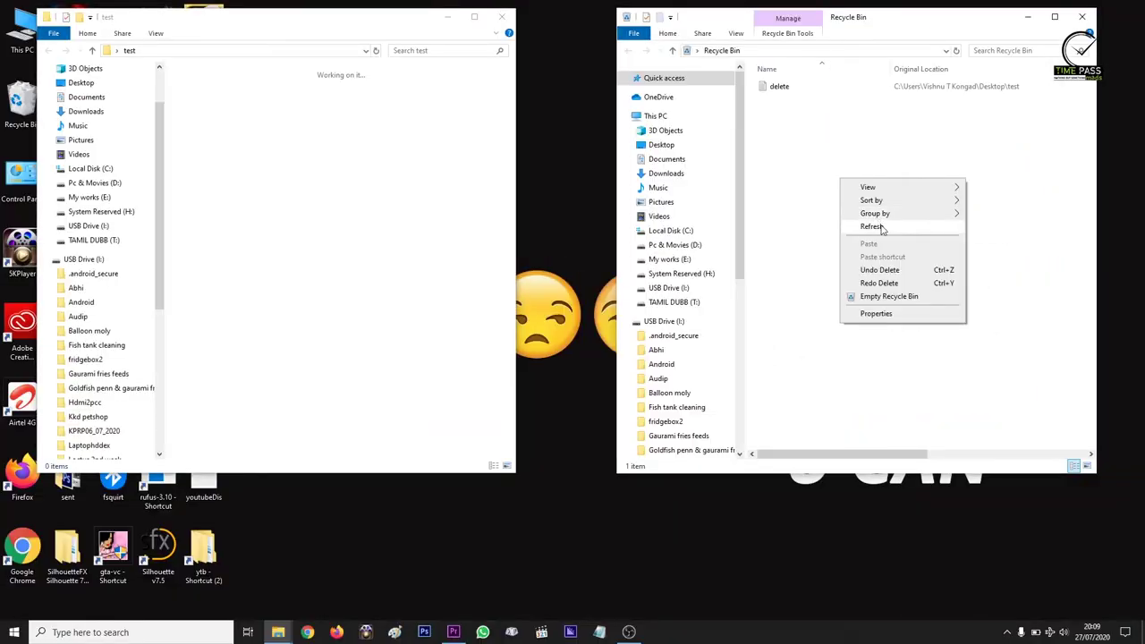
pyautogui.rightClick(358, 168)
pyautogui.click(396, 220)
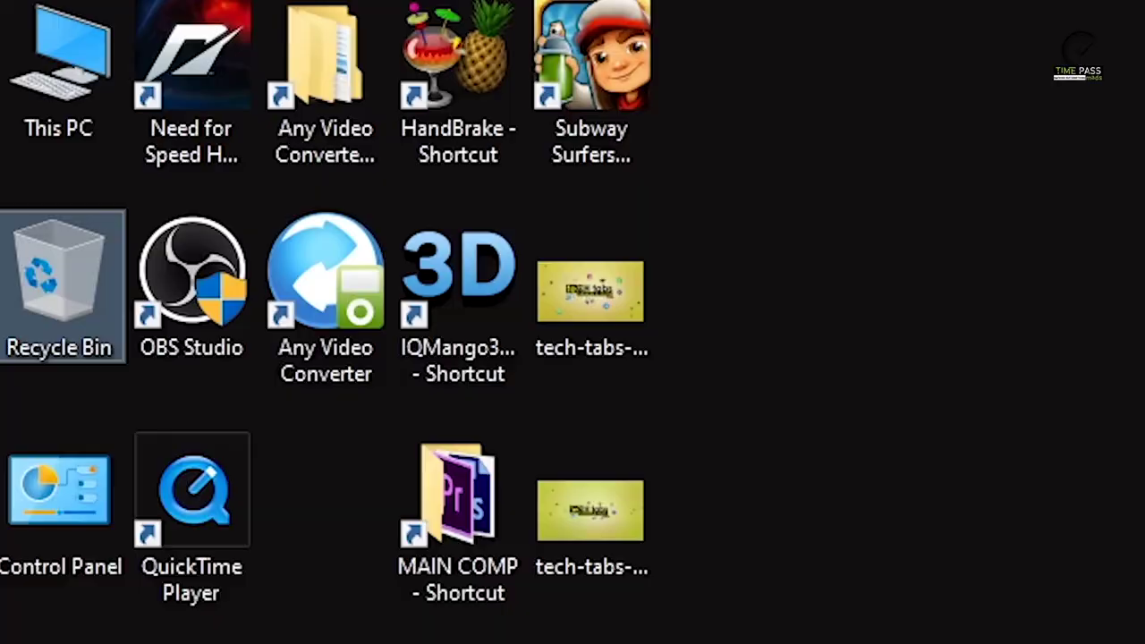
pyautogui.rightClick(628, 136)
pyautogui.click(698, 167)
pyautogui.rightClick(442, 143)
pyautogui.click(474, 178)
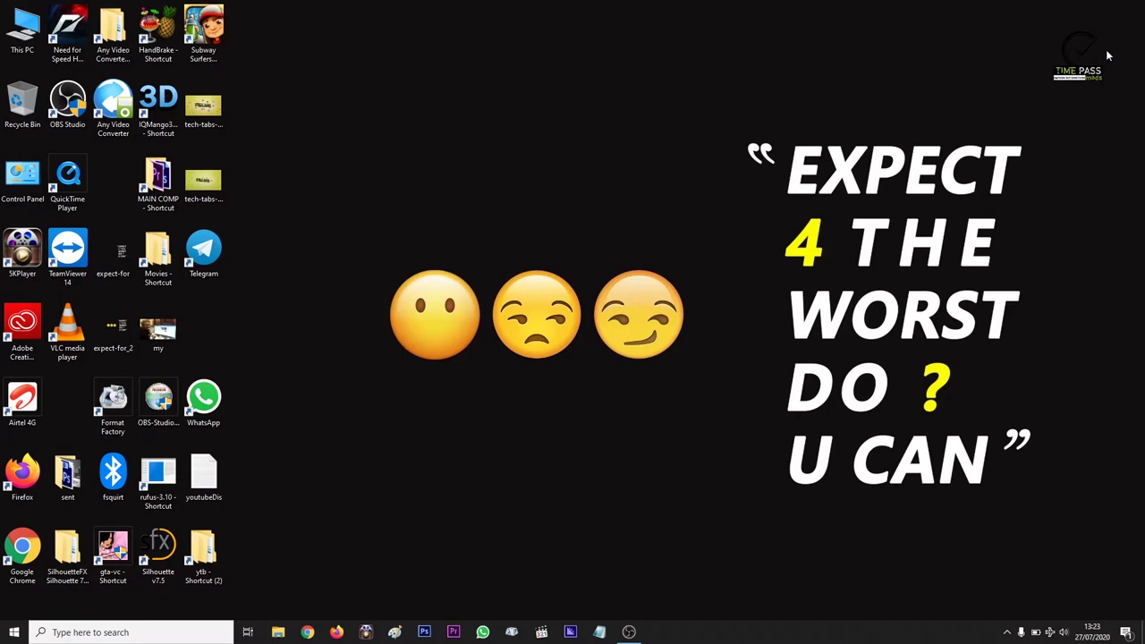
# - Search Windows for "run" and open the Run app
pyautogui.press('super+r')
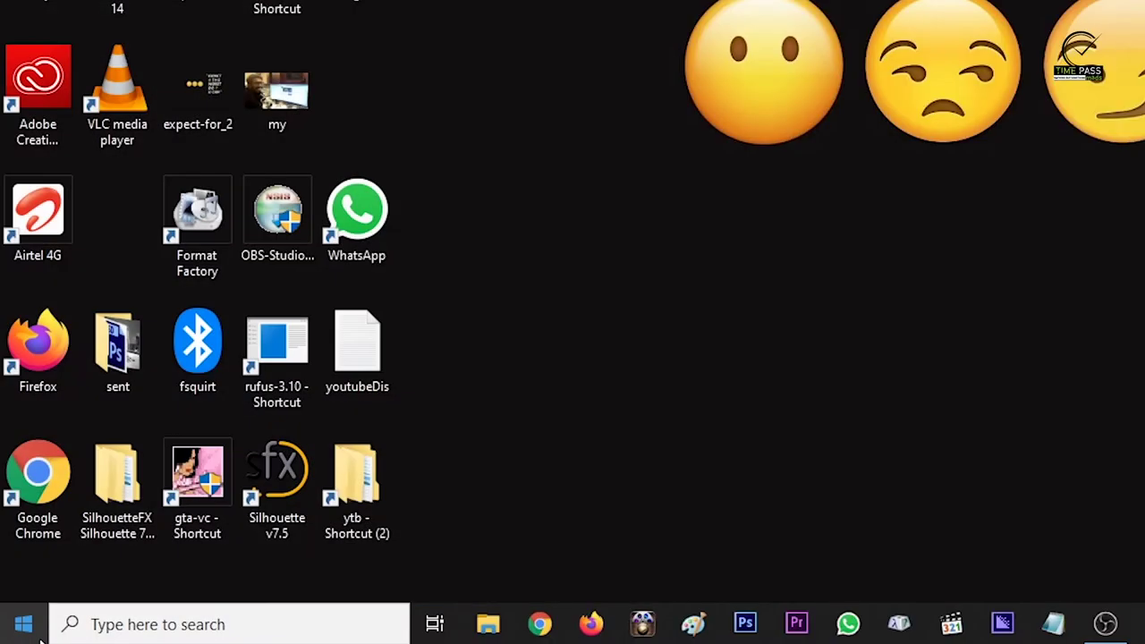
pyautogui.click(14, 632)
pyautogui.rightClick(15, 632)
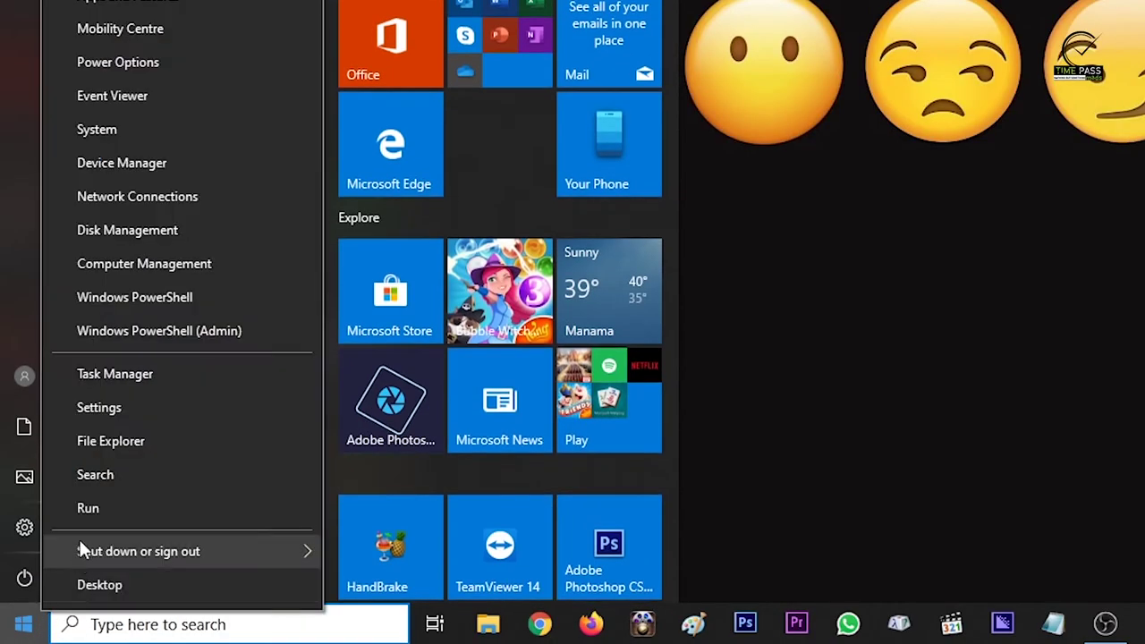
pyautogui.click(124, 616)
pyautogui.write('ru')
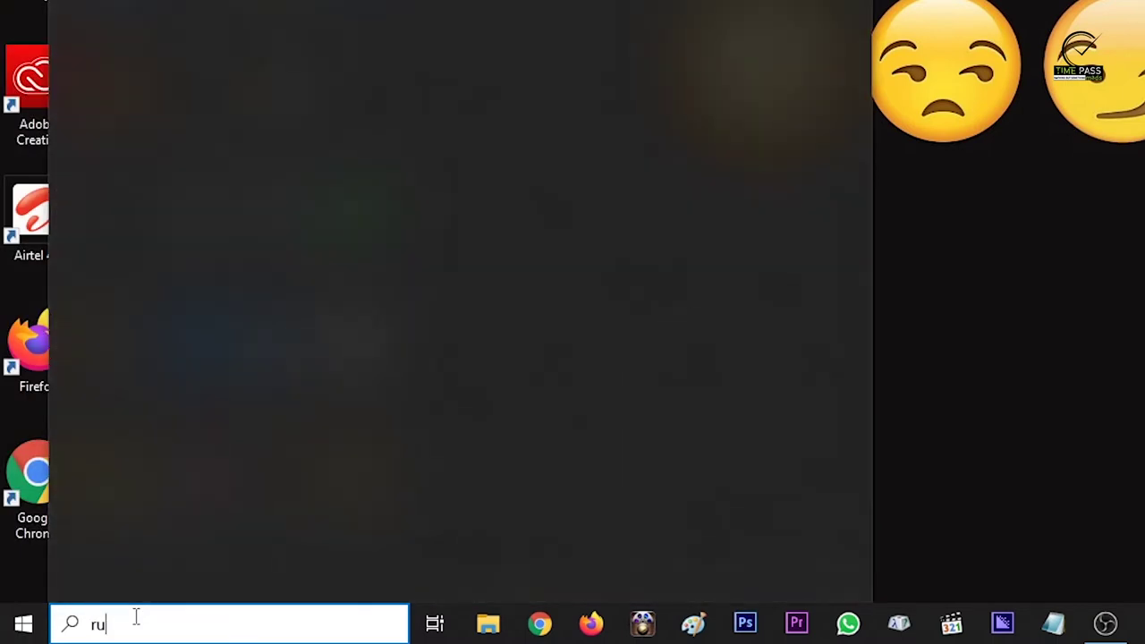
pyautogui.write('n')
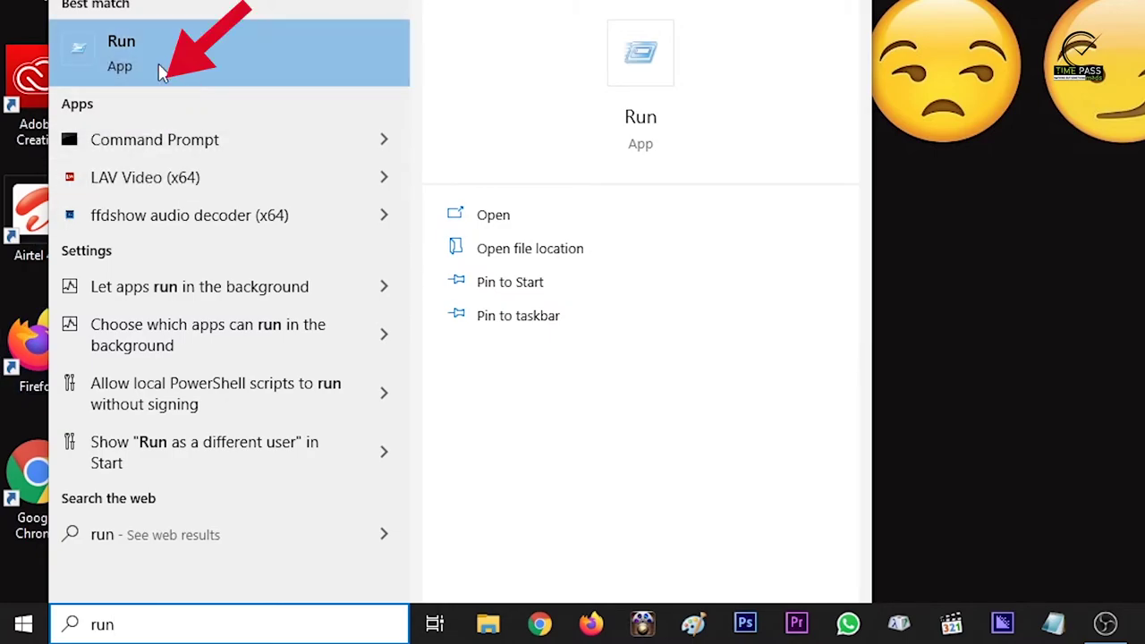
pyautogui.click(154, 68)
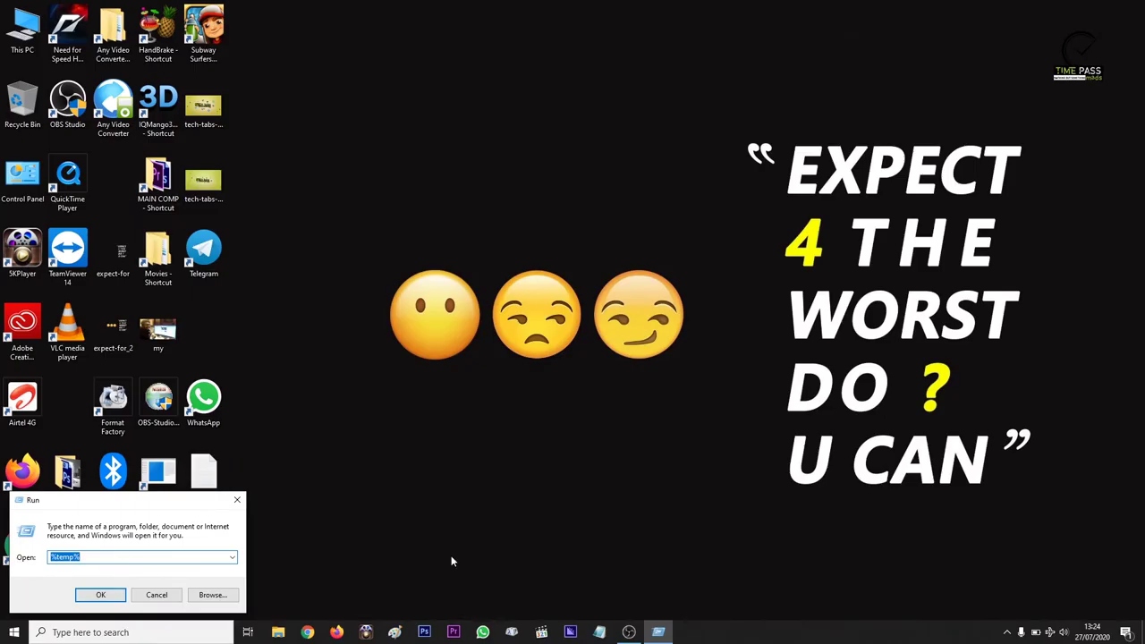
# - Open the user's temporary files folder by running %temp%
pyautogui.write('%t')
pyautogui.write('emp%')
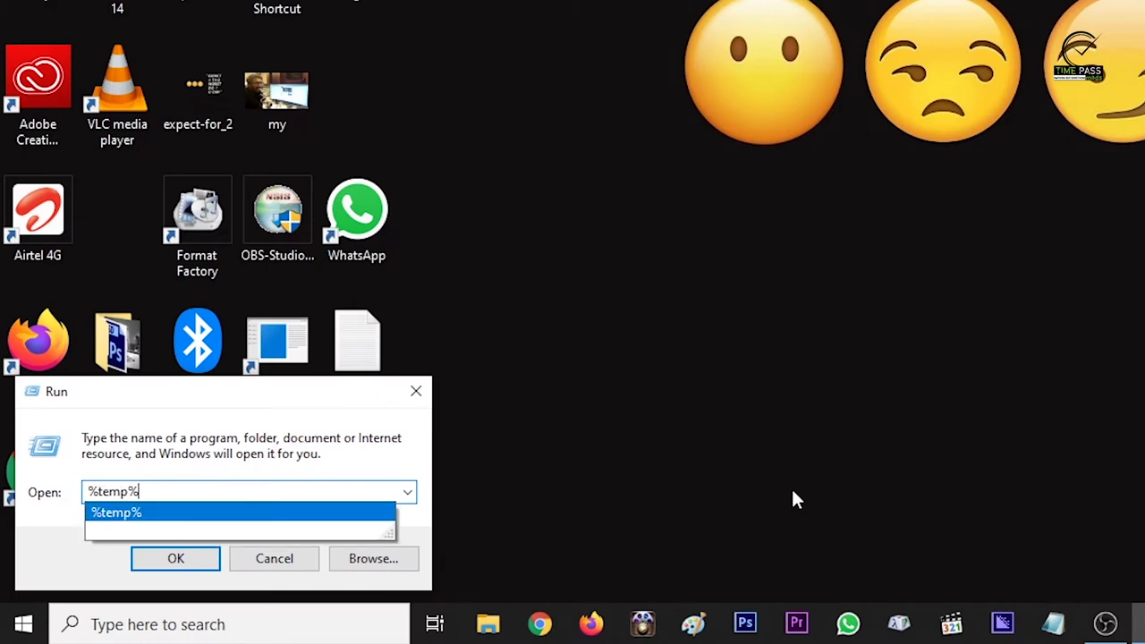
pyautogui.press('Return')
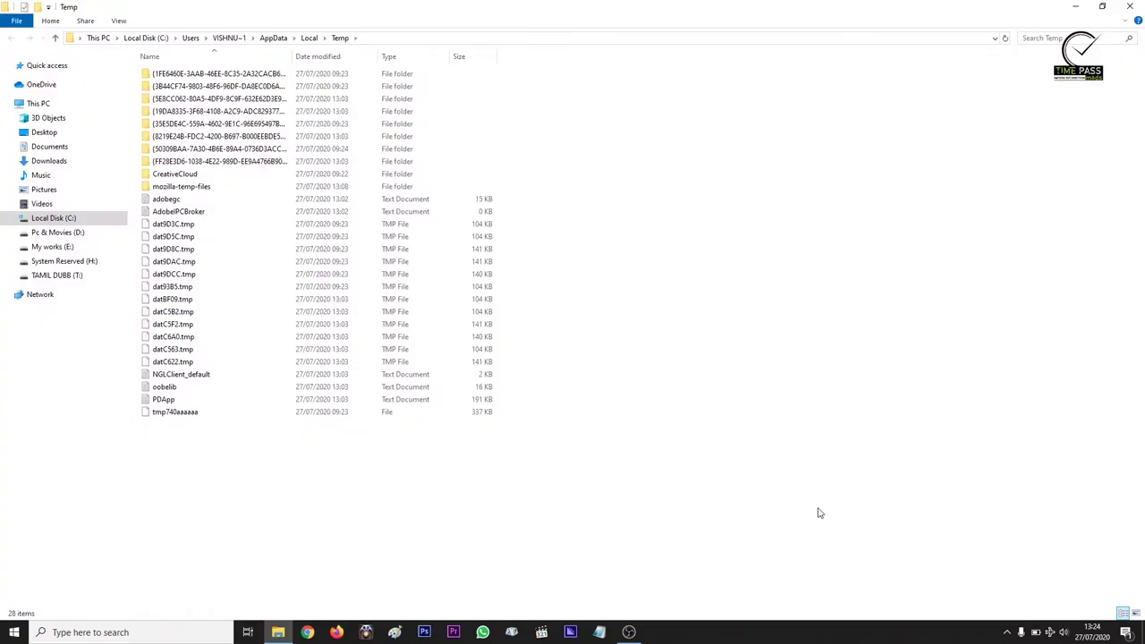
# - Delete all items in the Temp folder, skipping every file and folder that is in use
pyautogui.moveTo(817, 513); pyautogui.dragTo(130, 66)
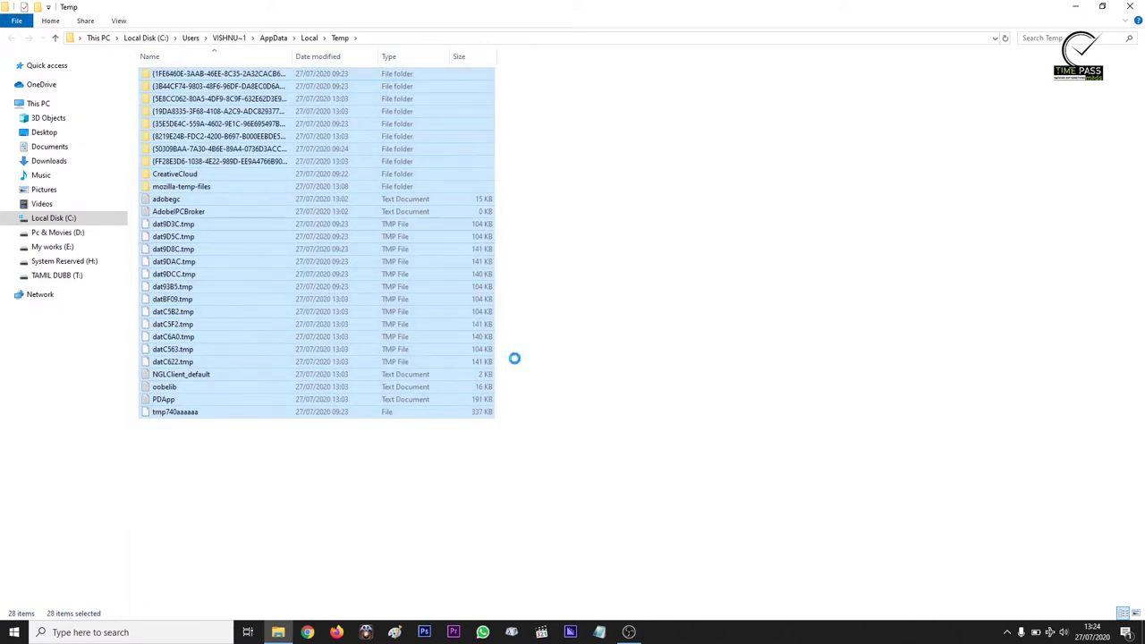
pyautogui.rightClick(472, 230)
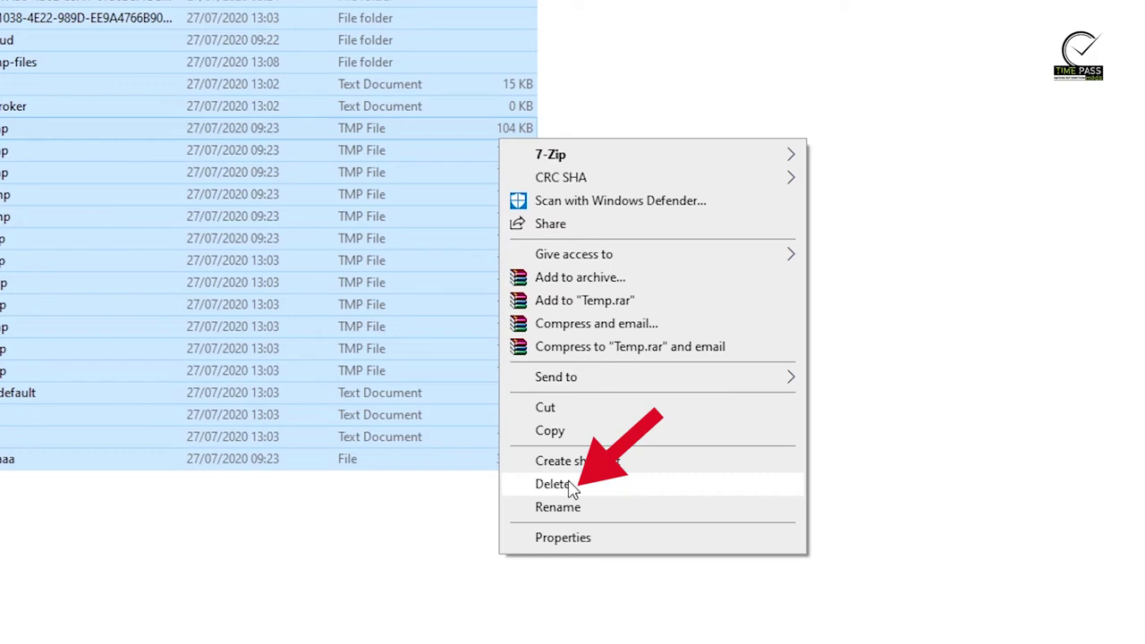
pyautogui.click(555, 484)
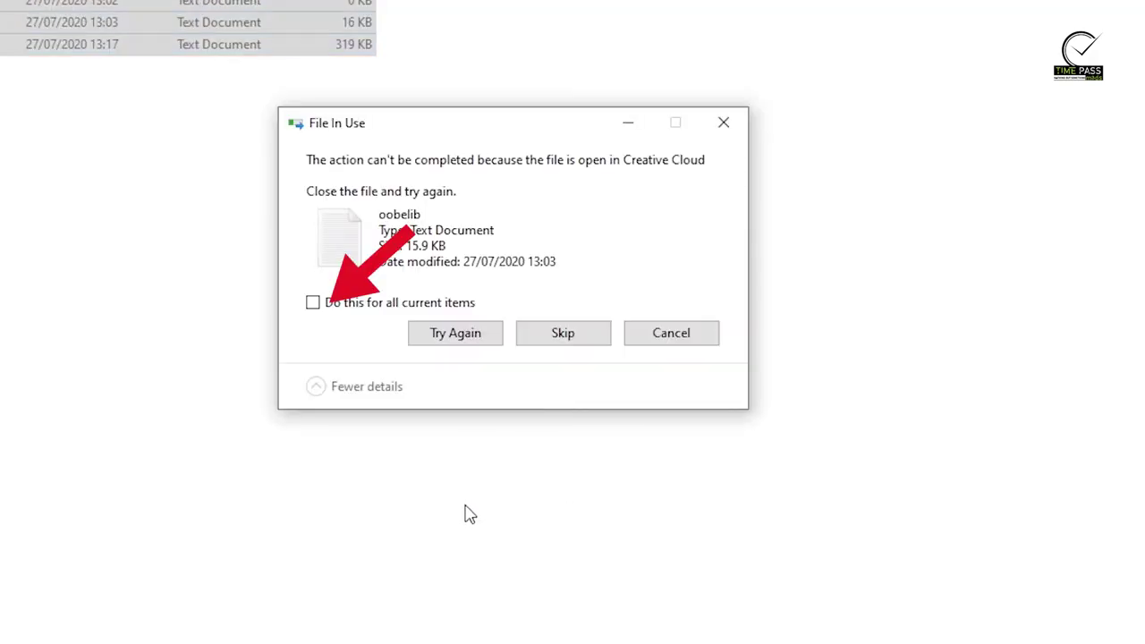
pyautogui.click(380, 304)
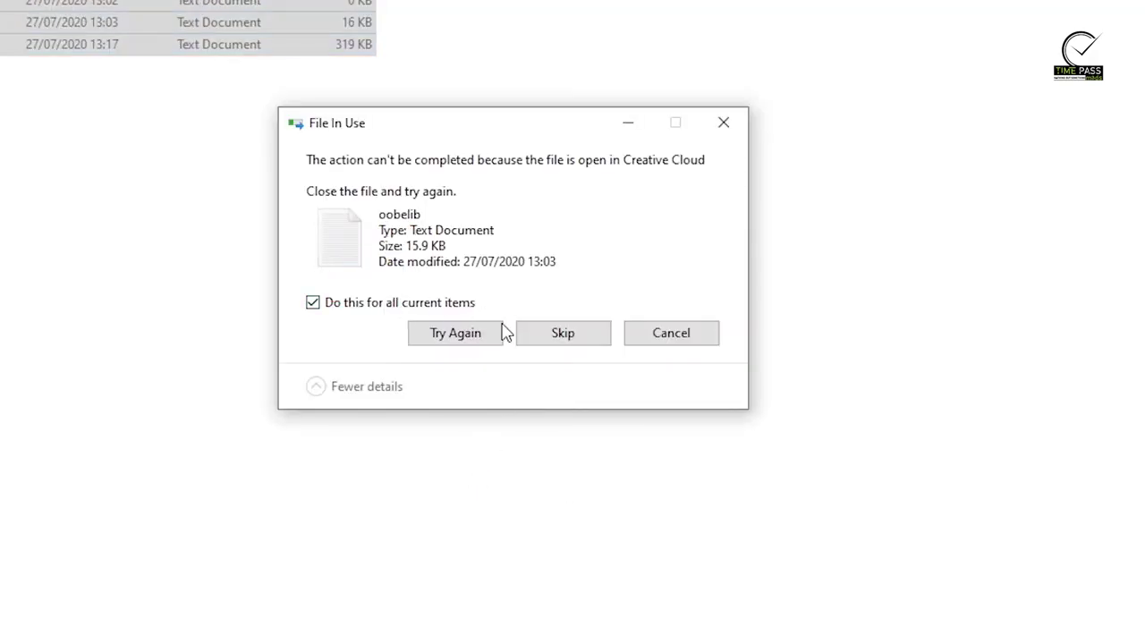
pyautogui.click(558, 345)
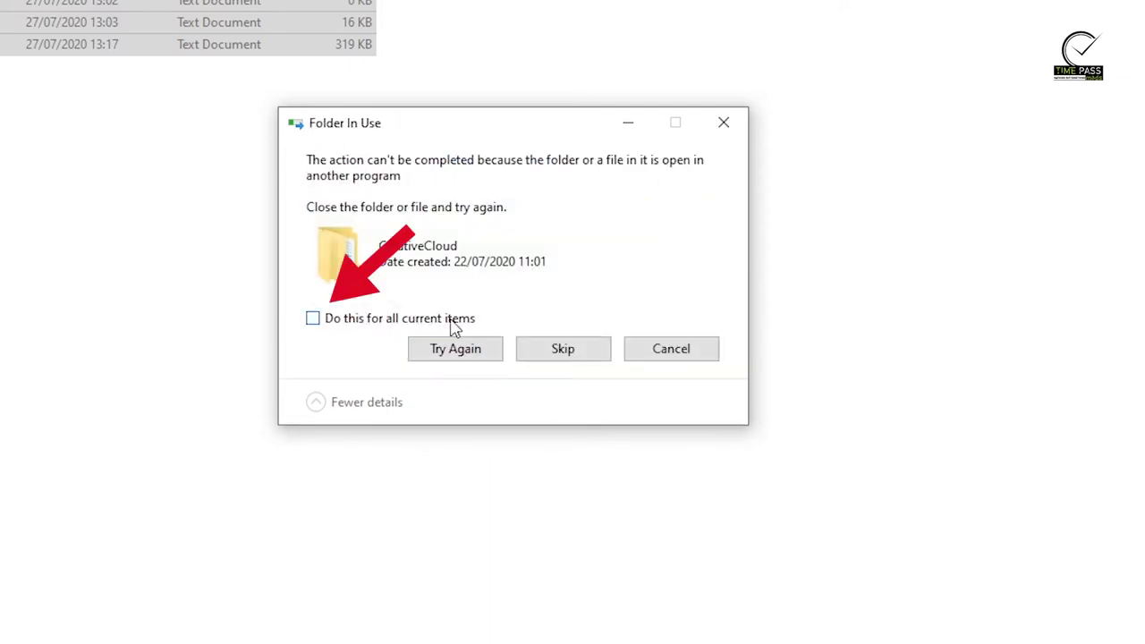
pyautogui.click(435, 319)
pyautogui.click(557, 349)
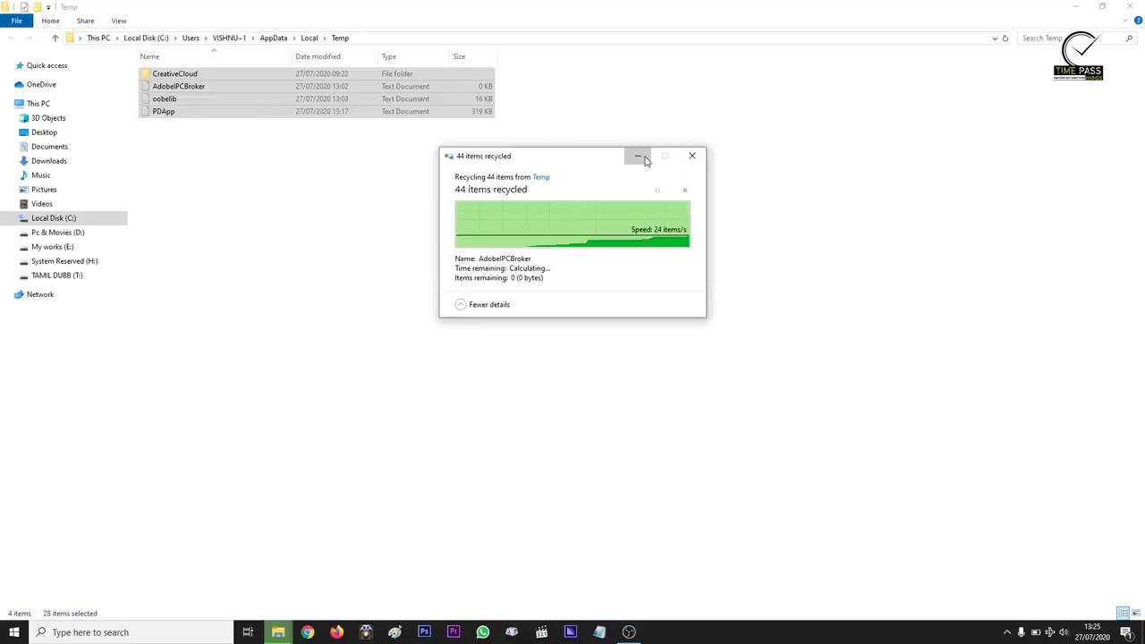
pyautogui.rightClick(569, 222)
pyautogui.click(623, 257)
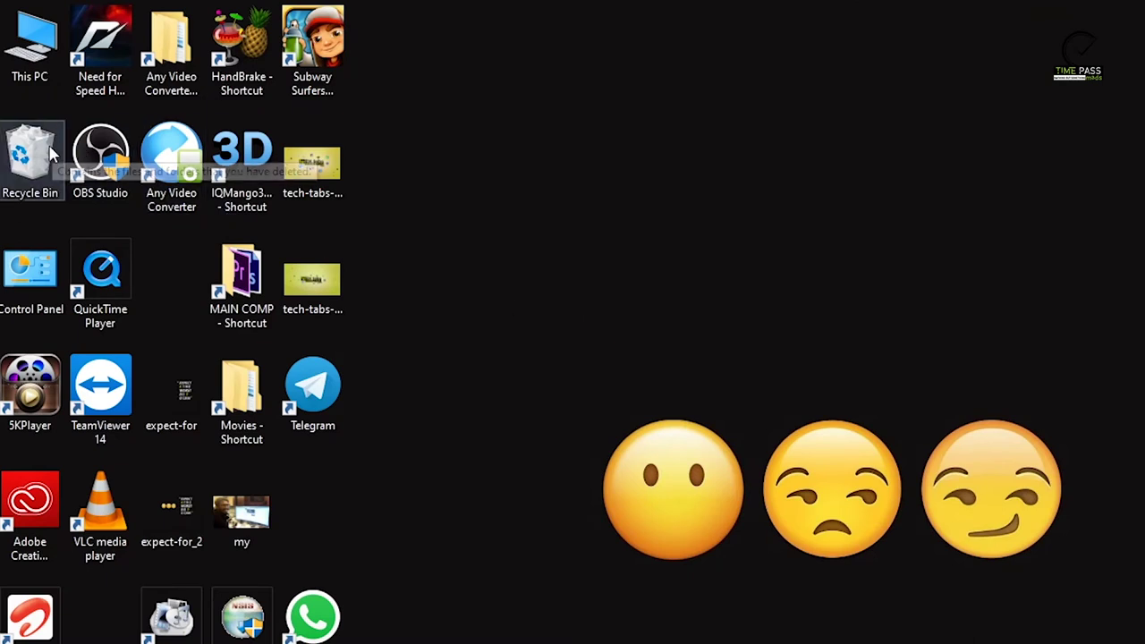
# - Empty the Recycle Bin, confirming the permanent deletion, and refresh the desktop
pyautogui.rightClick(48, 152)
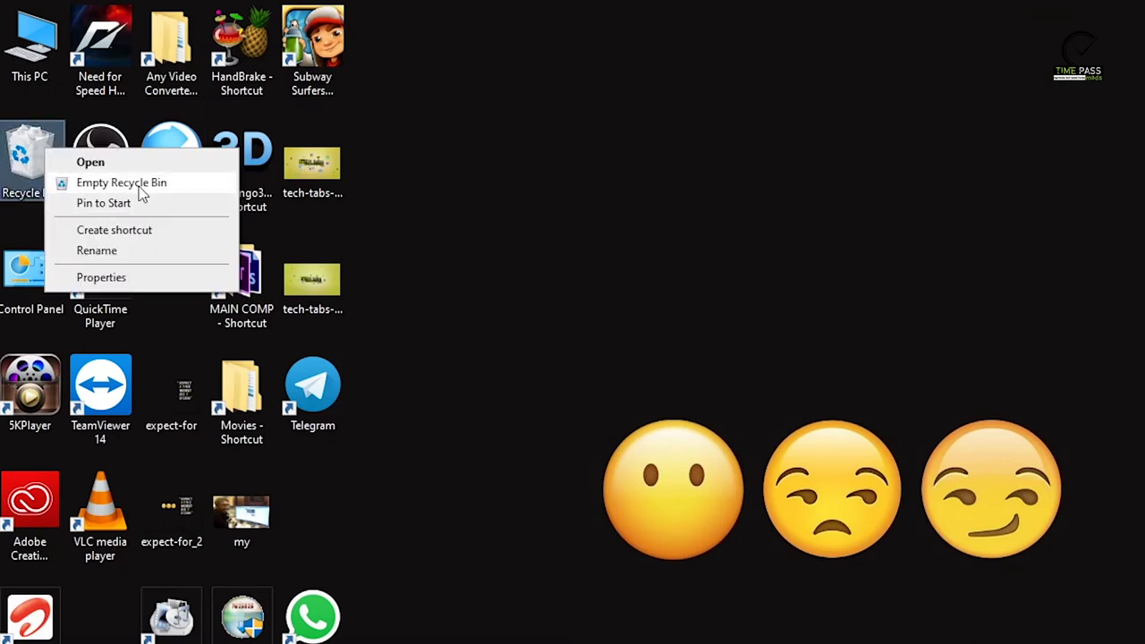
pyautogui.click(138, 186)
pyautogui.click(955, 506)
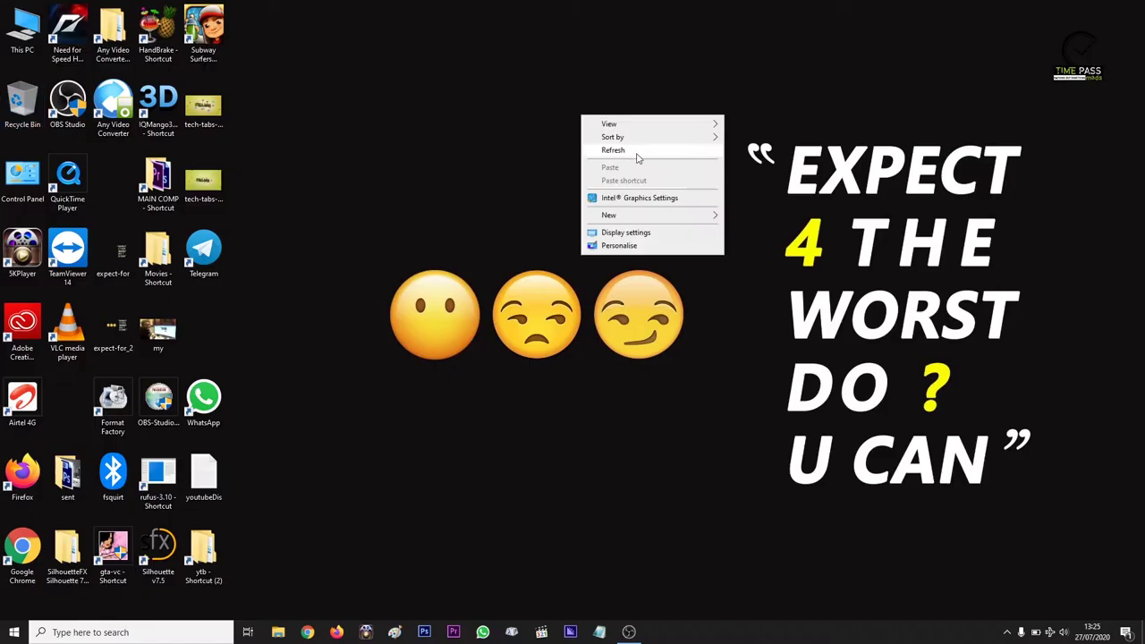
pyautogui.click(617, 154)
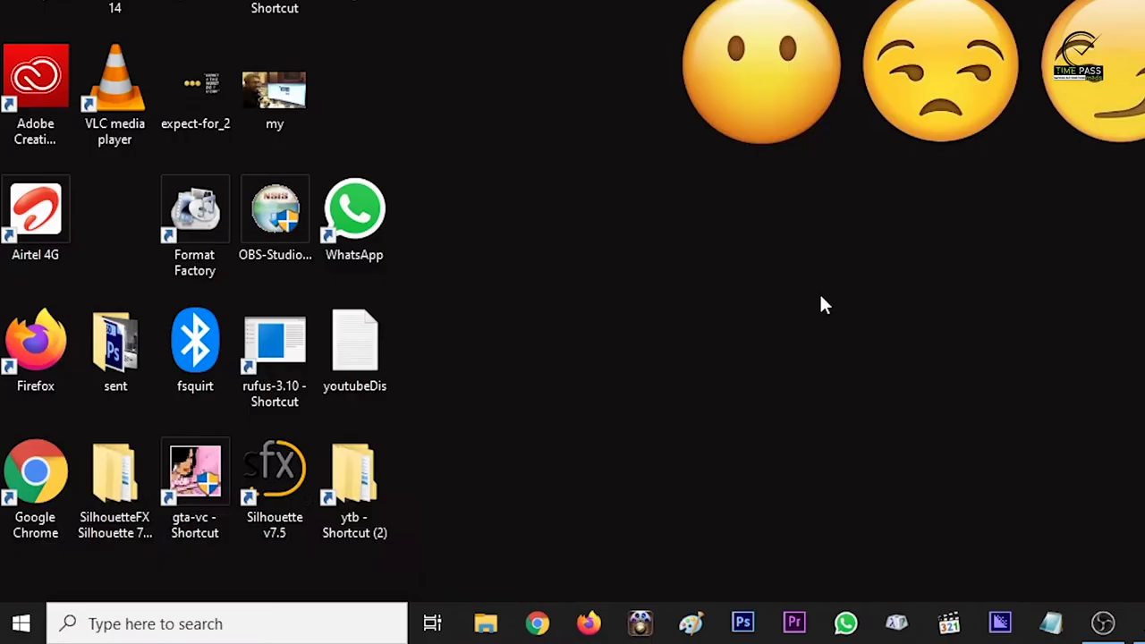
# - Open the folder of recently used files by running the command recent
pyautogui.press('super+r')
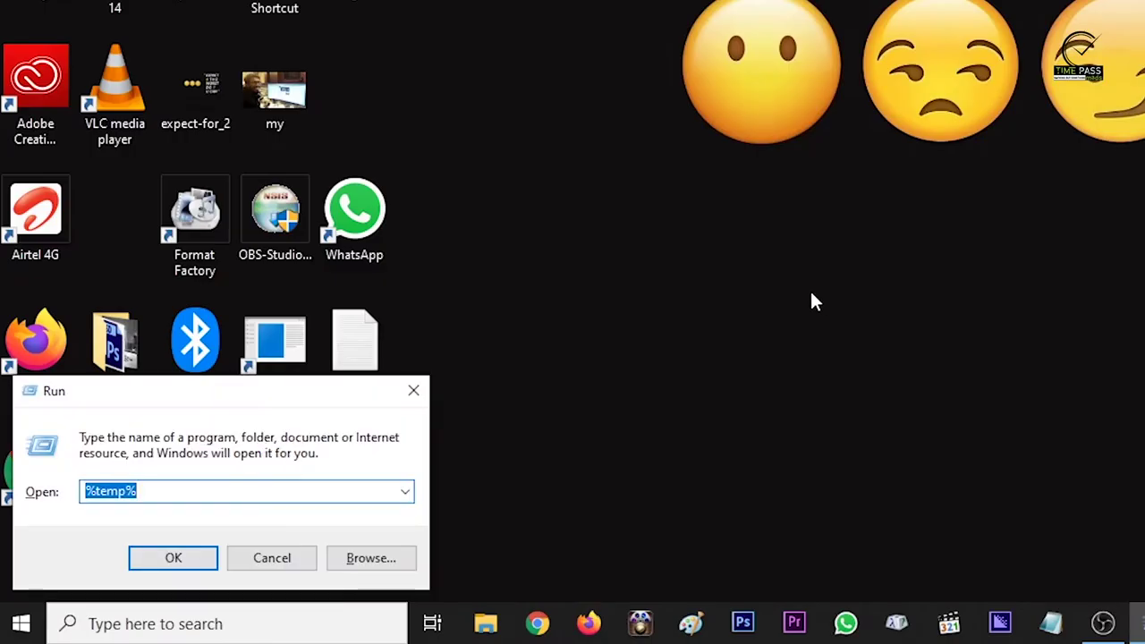
pyautogui.write('recent')
pyautogui.press('Return')
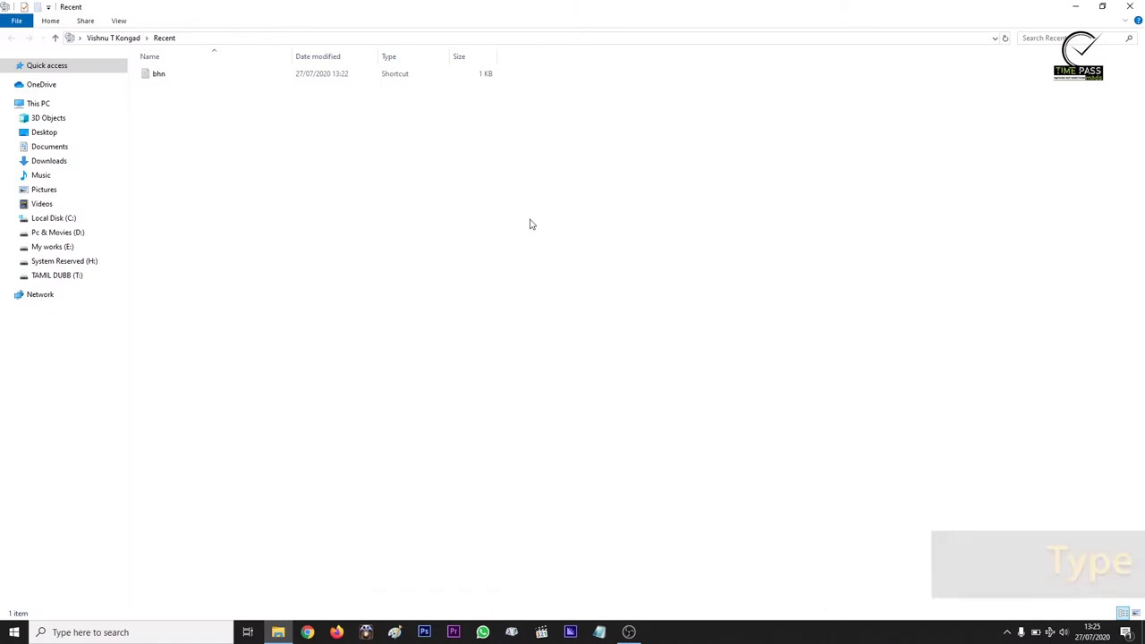
# - Delete the "bhn" shortcut from the Recent folder and close the folder window
pyautogui.moveTo(508, 241); pyautogui.dragTo(197, 75)
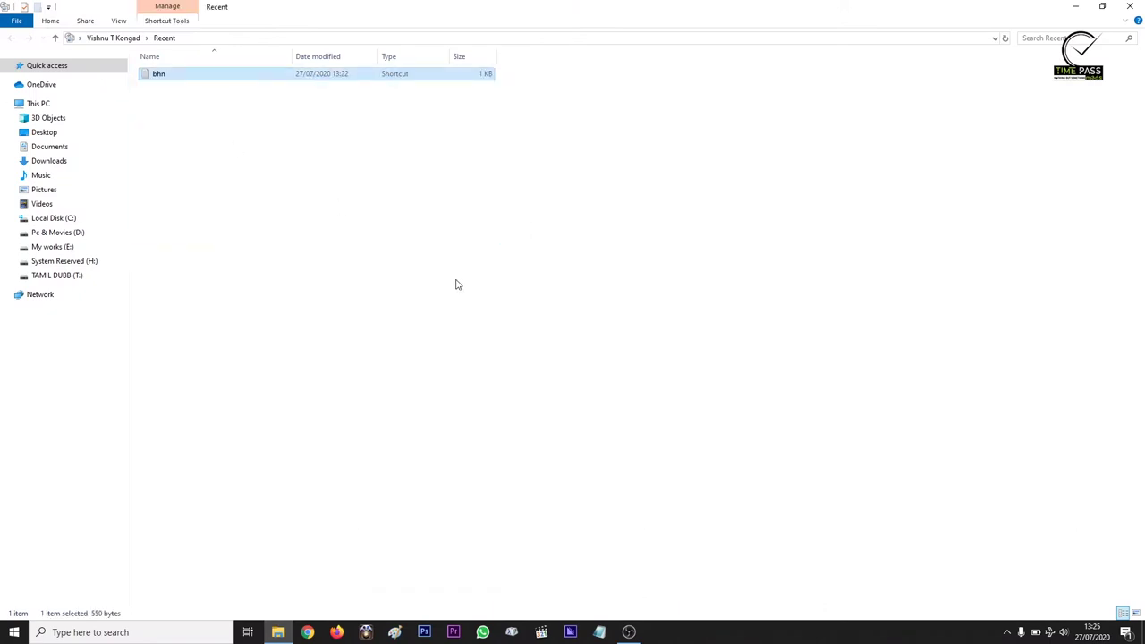
pyautogui.rightClick(429, 159)
pyautogui.click(469, 203)
pyautogui.click(1128, 6)
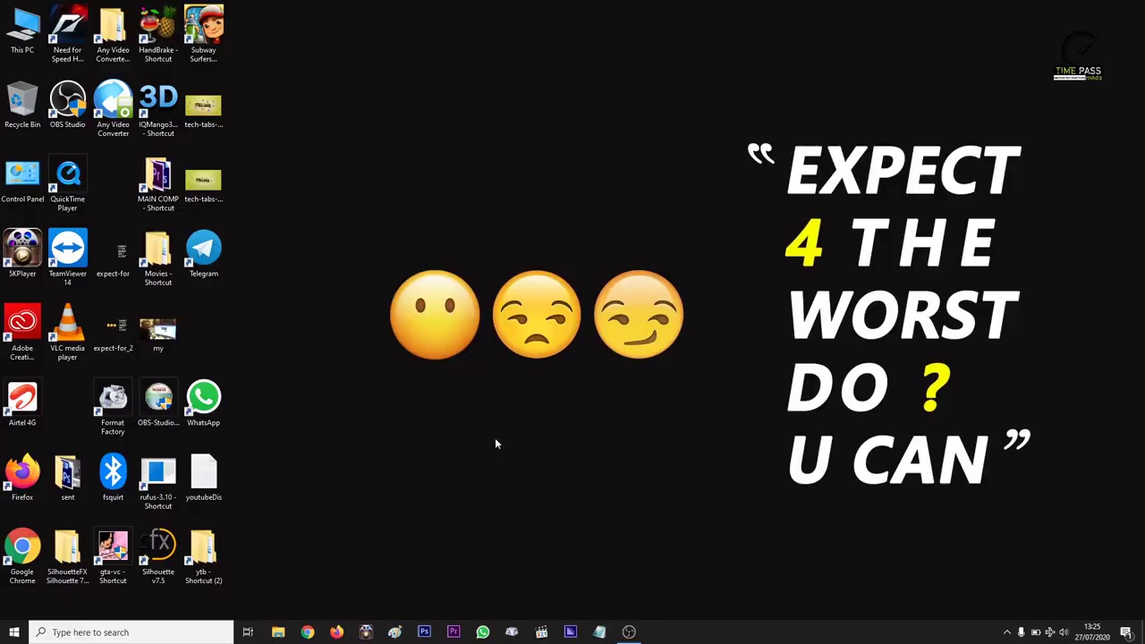
# - Open the Windows Temp folder by running temp, granting permanent access to the folder
pyautogui.press('super+r')
pyautogui.write('tw')
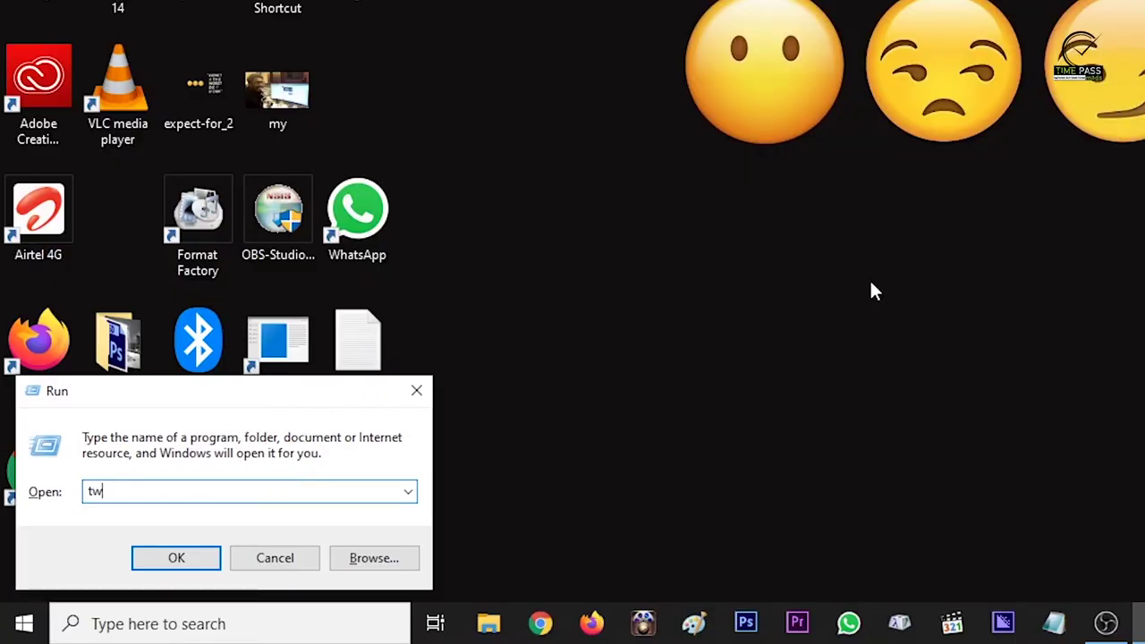
pyautogui.press('BackSpace')
pyautogui.write('e')
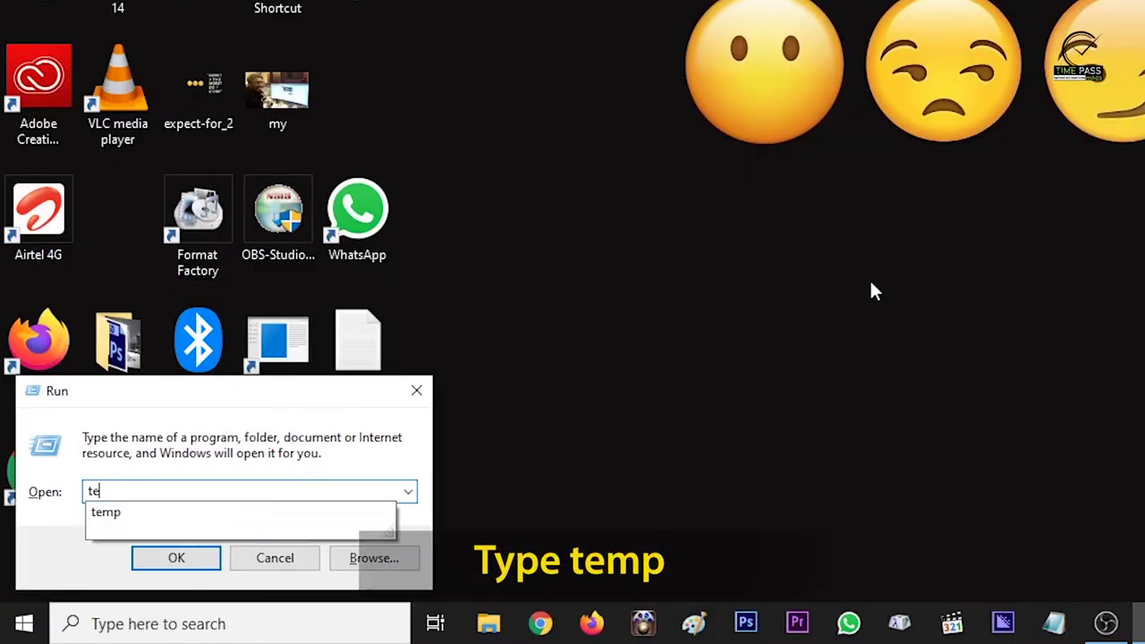
pyautogui.press('Down')
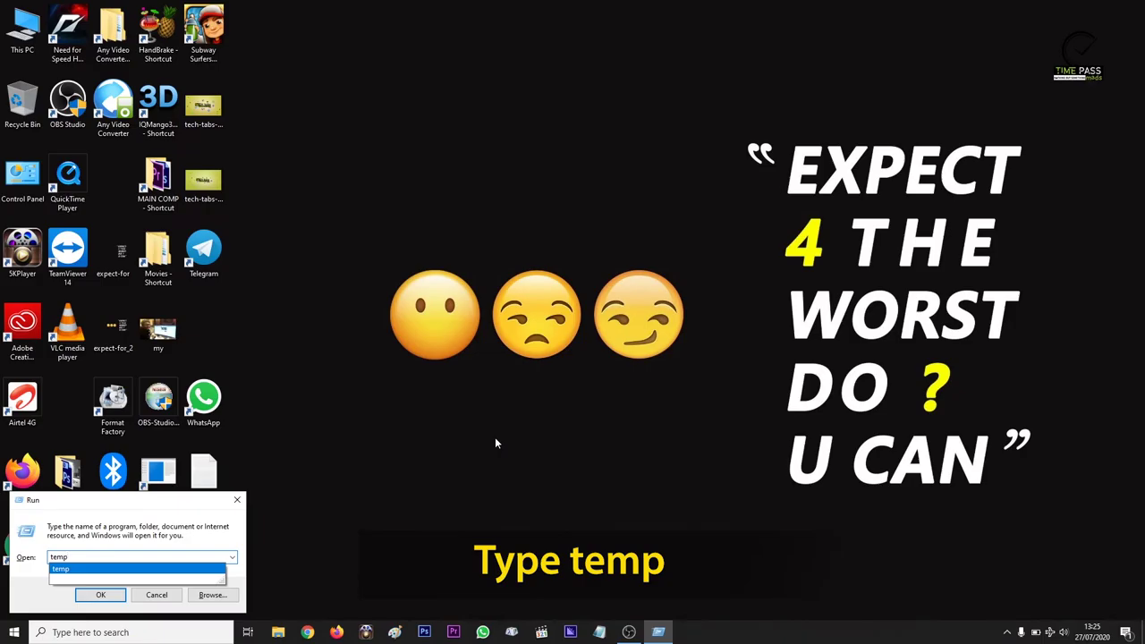
pyautogui.press('Return')
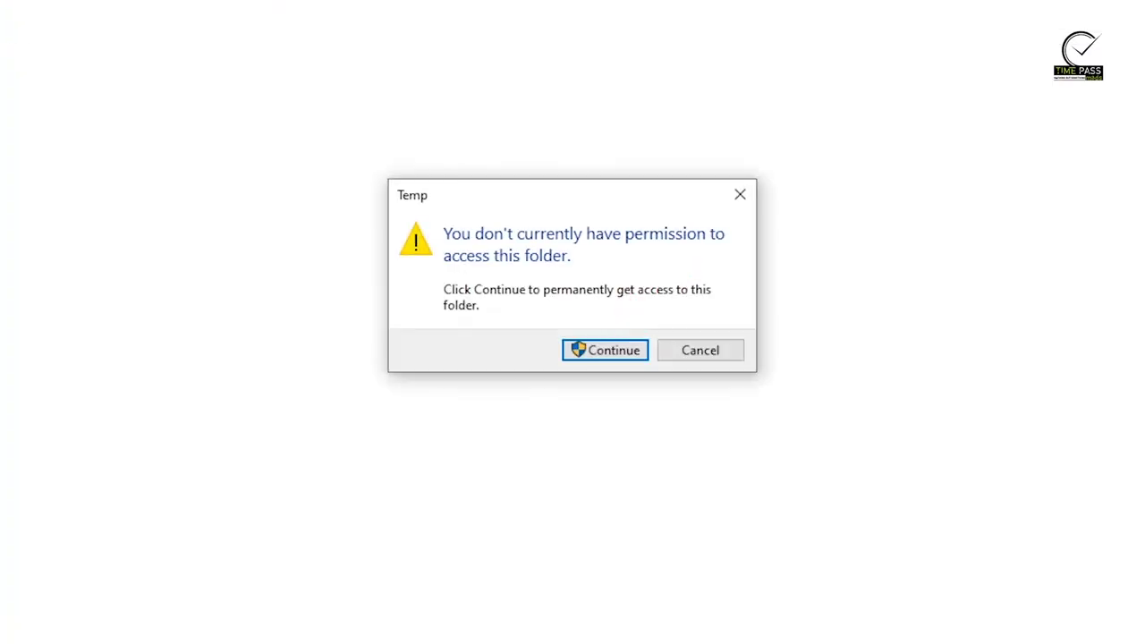
pyautogui.click(617, 350)
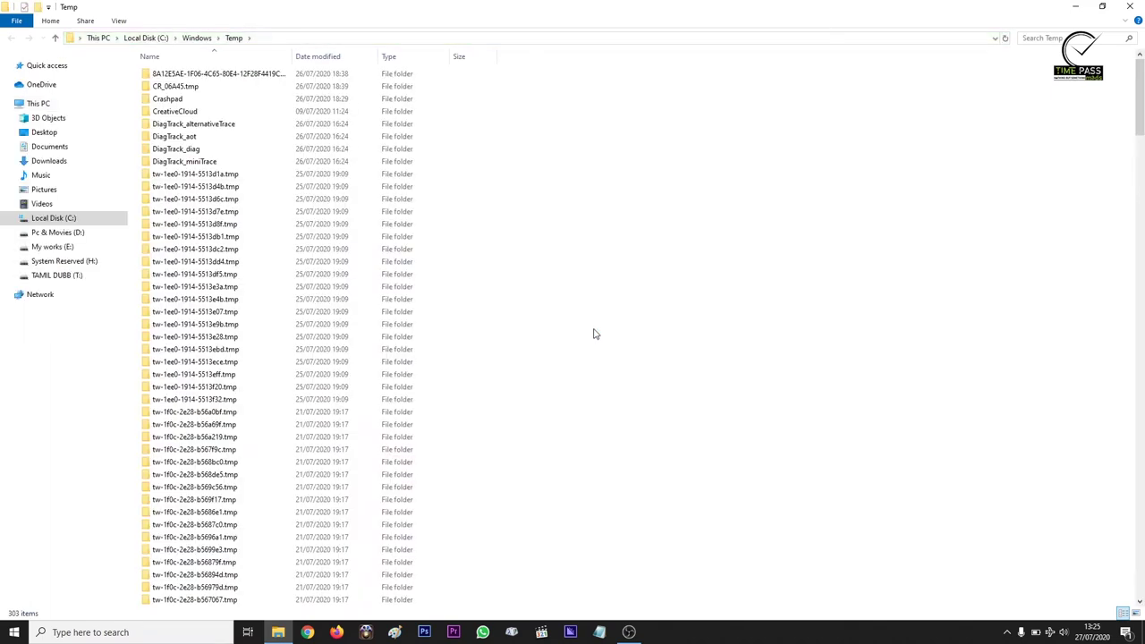
# - Select all items in the Windows Temp folder and view their combined properties
pyautogui.scroll(-20, 536, 402)
pyautogui.click(637, 396)
pyautogui.hotkey('ctrl', 'a')
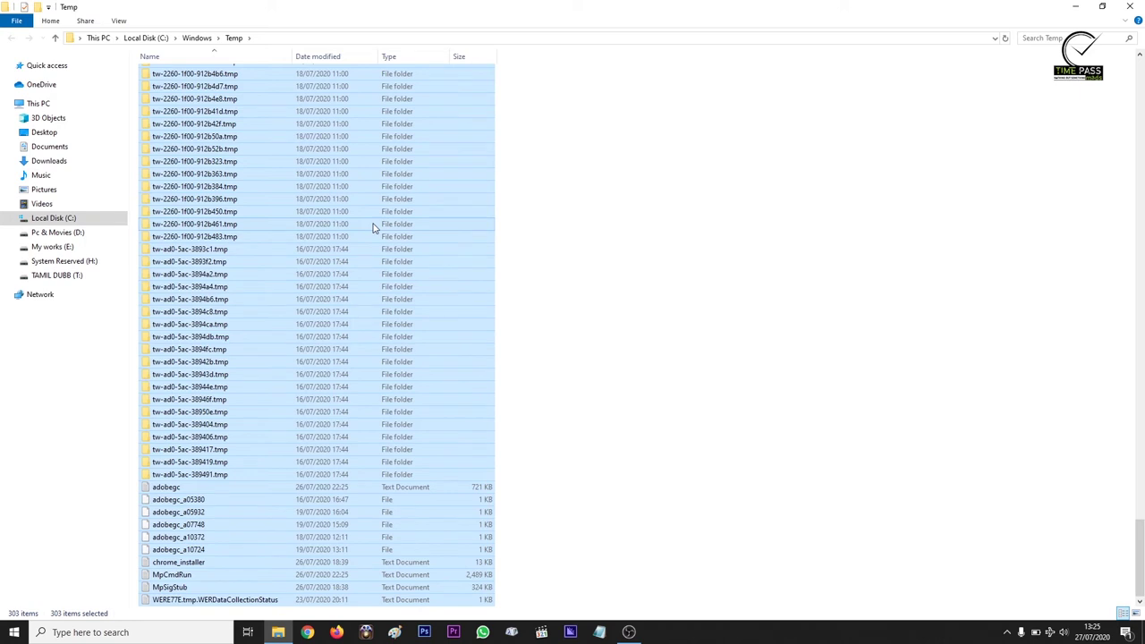
pyautogui.hotkey('shift', 'Delete')
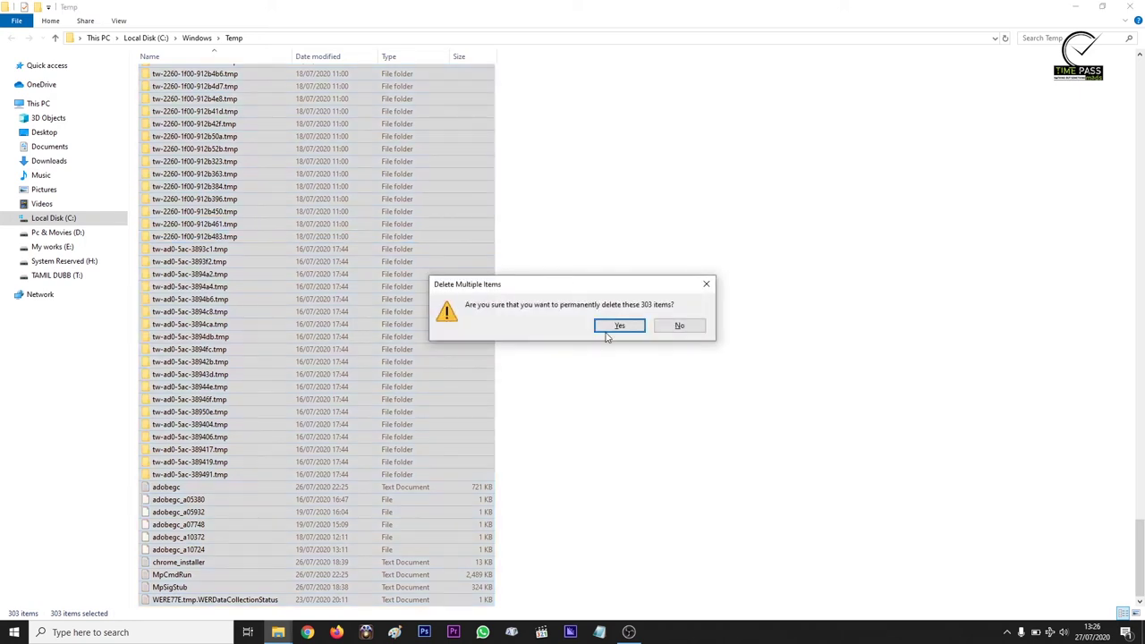
pyautogui.click(705, 284)
pyautogui.hotkey('alt', 'Return')
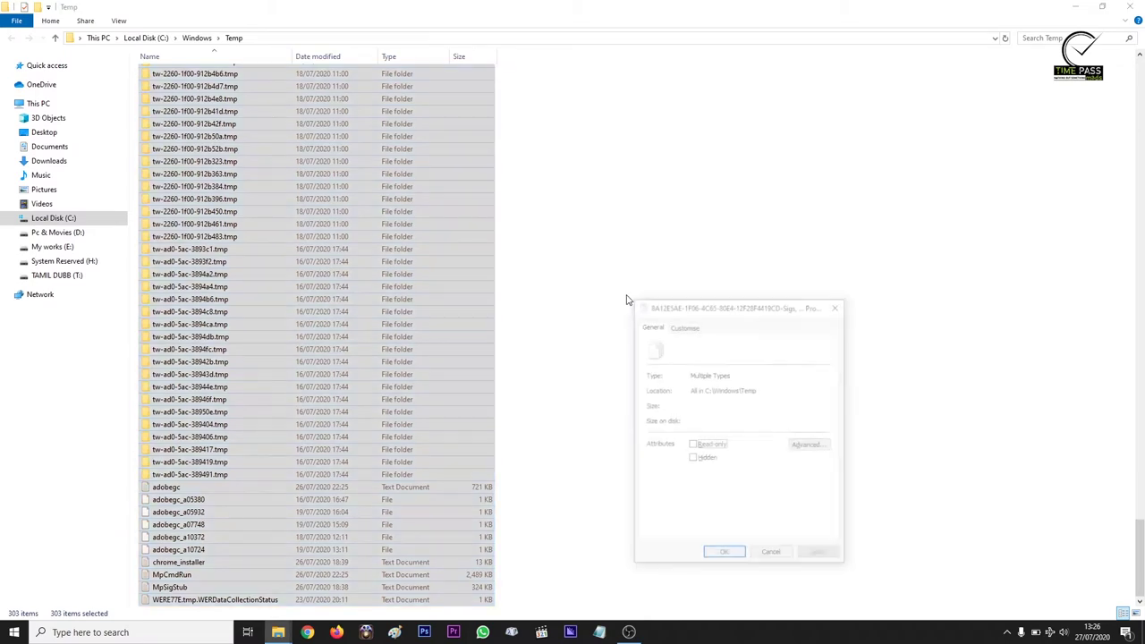
pyautogui.click(838, 306)
# - Permanently delete the selected Temp items with administrator permission, skipping all files in use, and refresh the desktop
pyautogui.hotkey('shift', 'Delete')
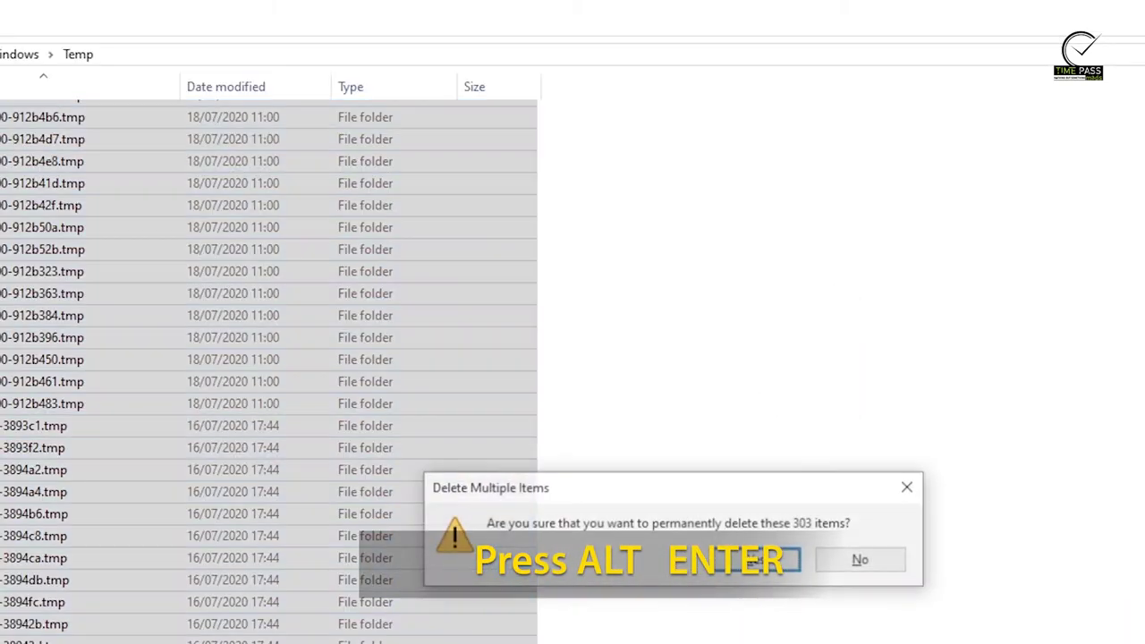
pyautogui.press('Escape')
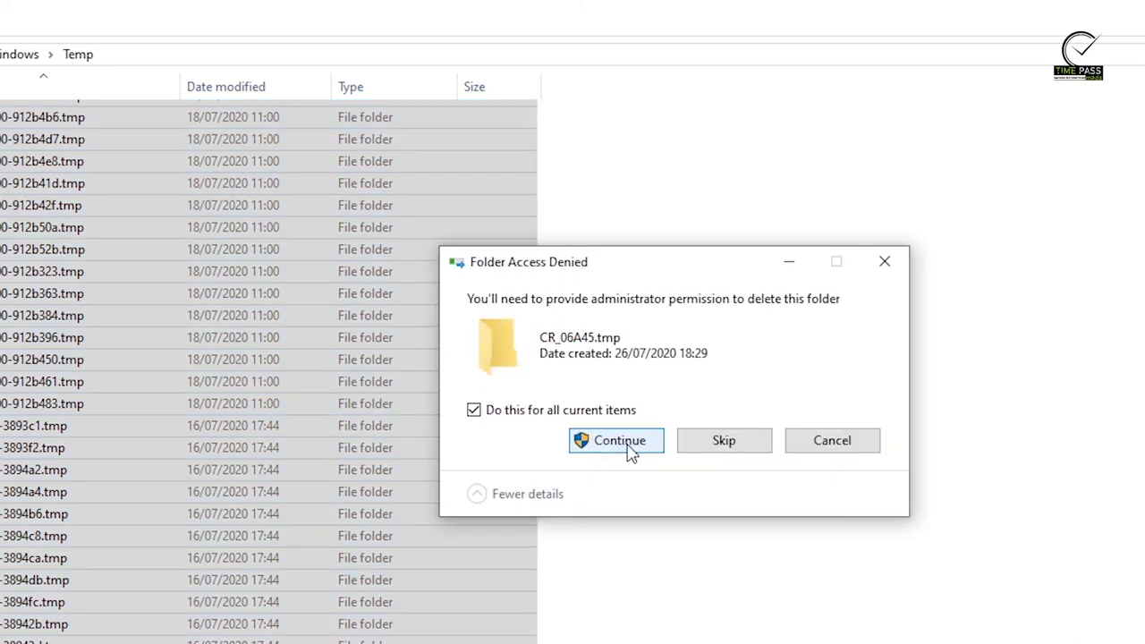
pyautogui.click(697, 447)
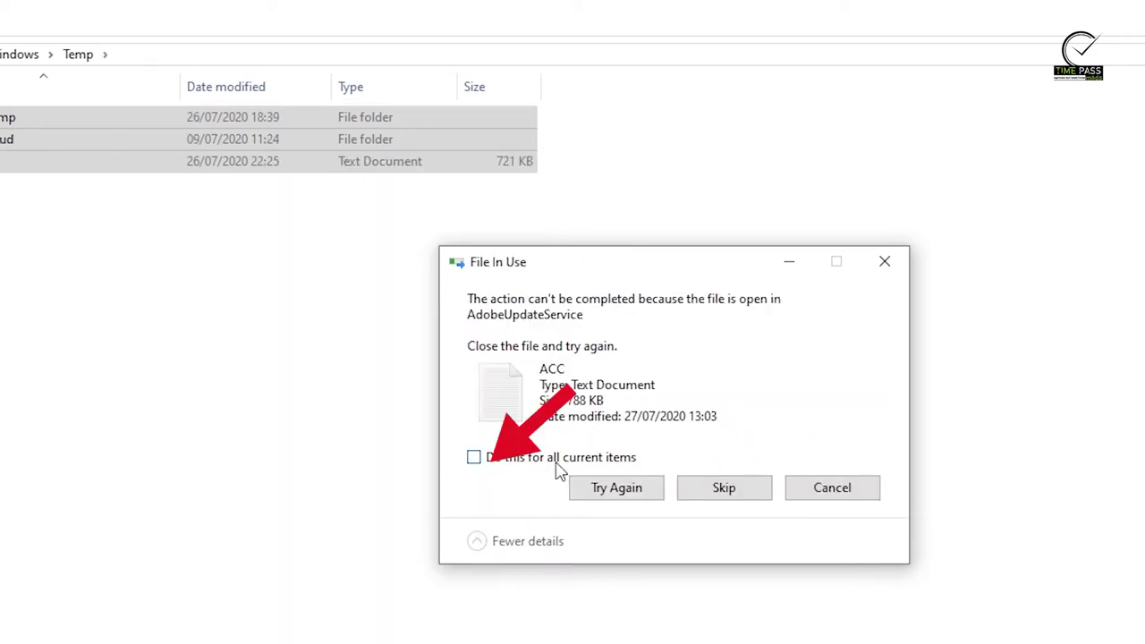
pyautogui.click(554, 458)
pyautogui.click(716, 488)
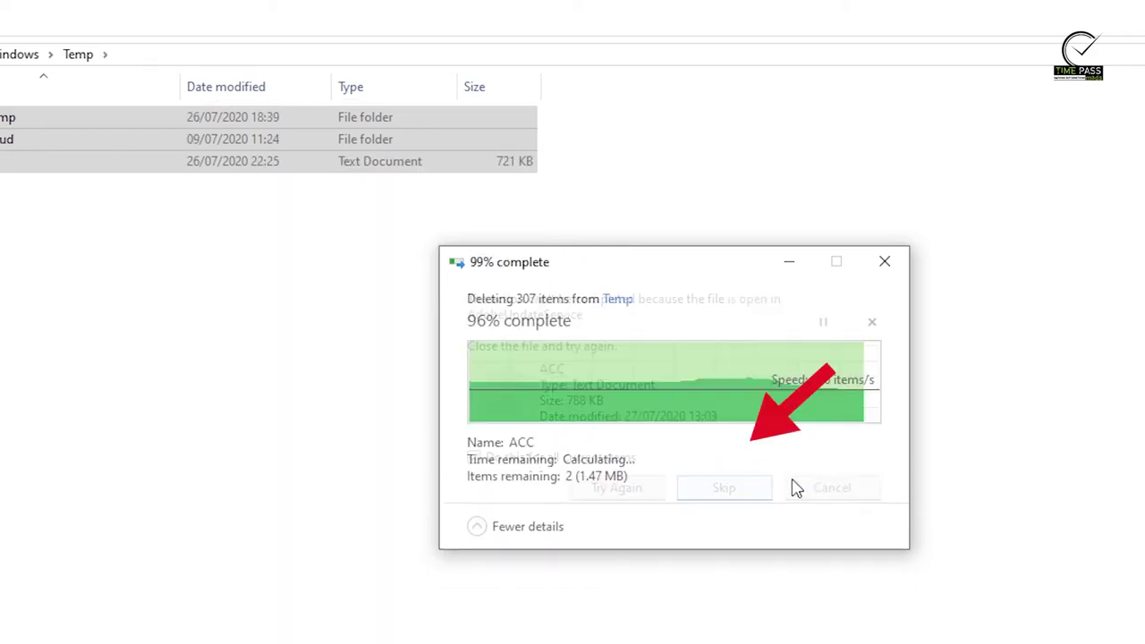
pyautogui.click(885, 265)
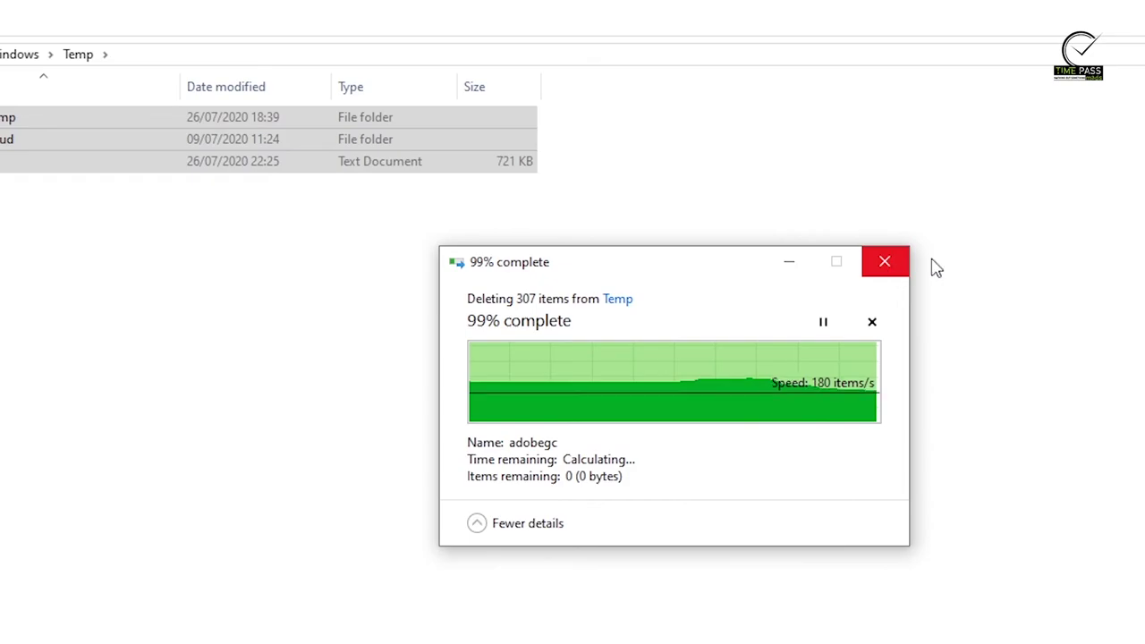
pyautogui.rightClick(596, 128)
pyautogui.click(717, 165)
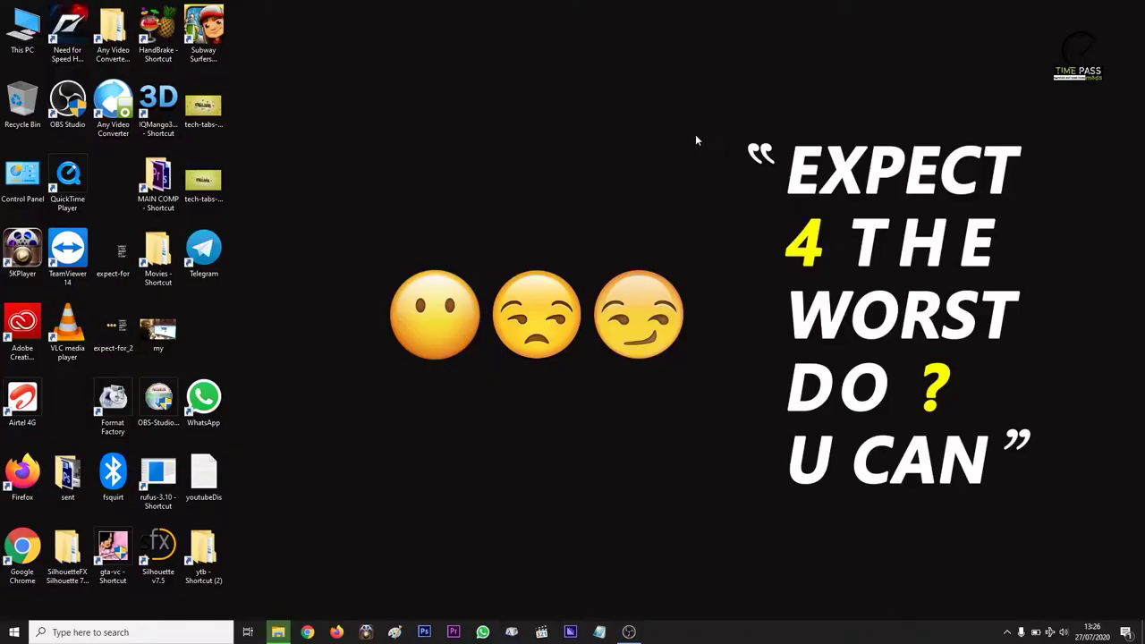
# - Open the Windows Prefetch folder by running prefetch, granting permanent access to the folder
pyautogui.press('super+r')
pyautogui.write('pre')
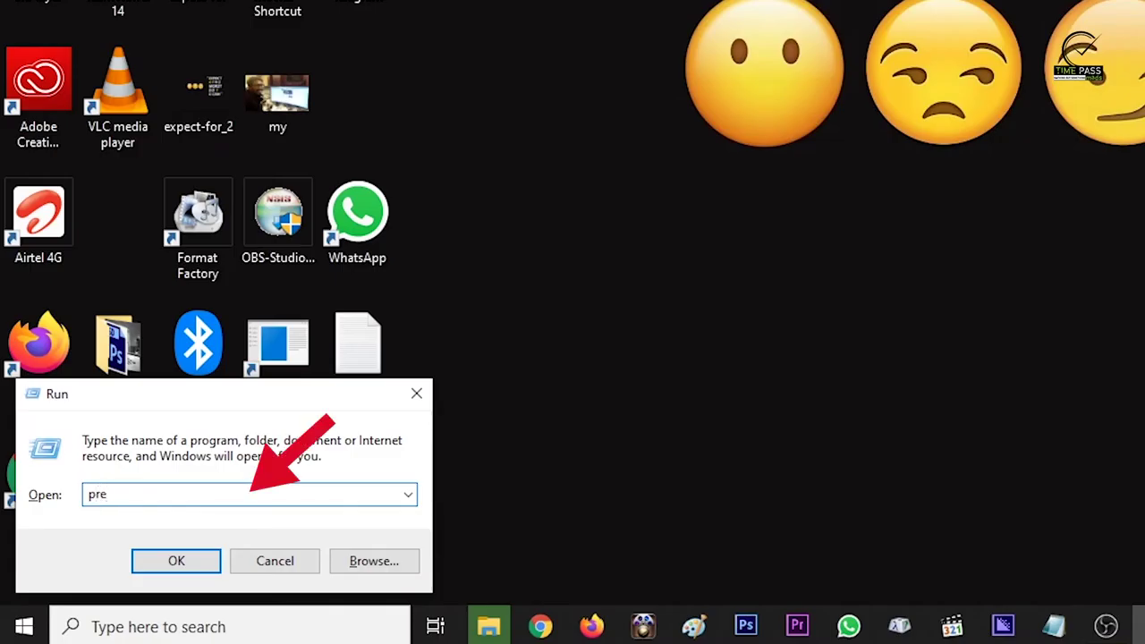
pyautogui.write('fetch')
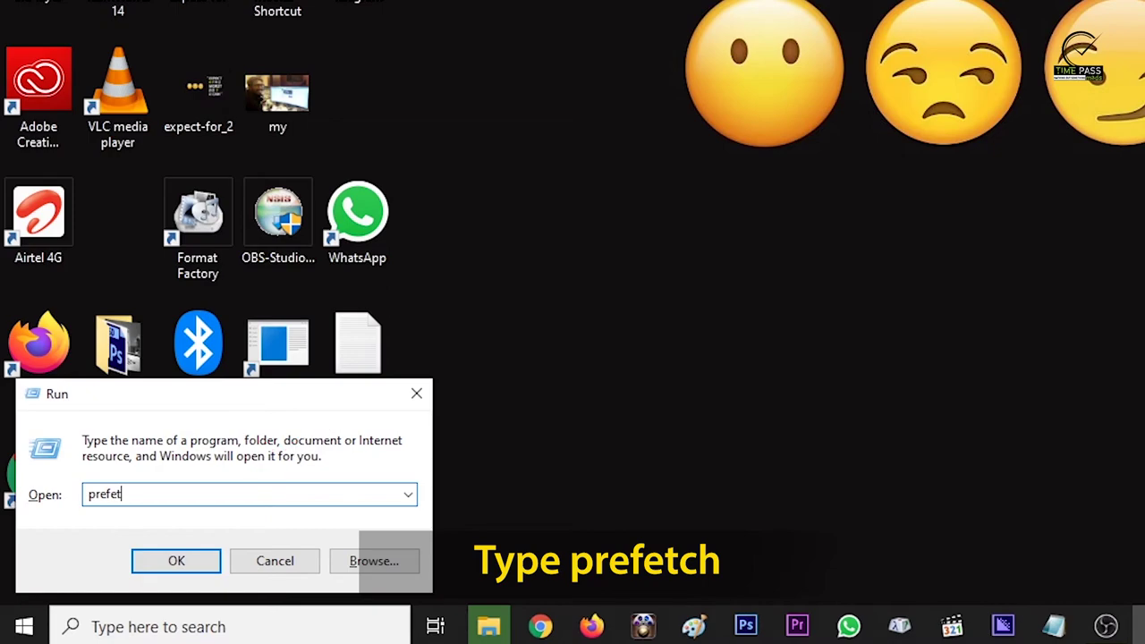
pyautogui.press('Return')
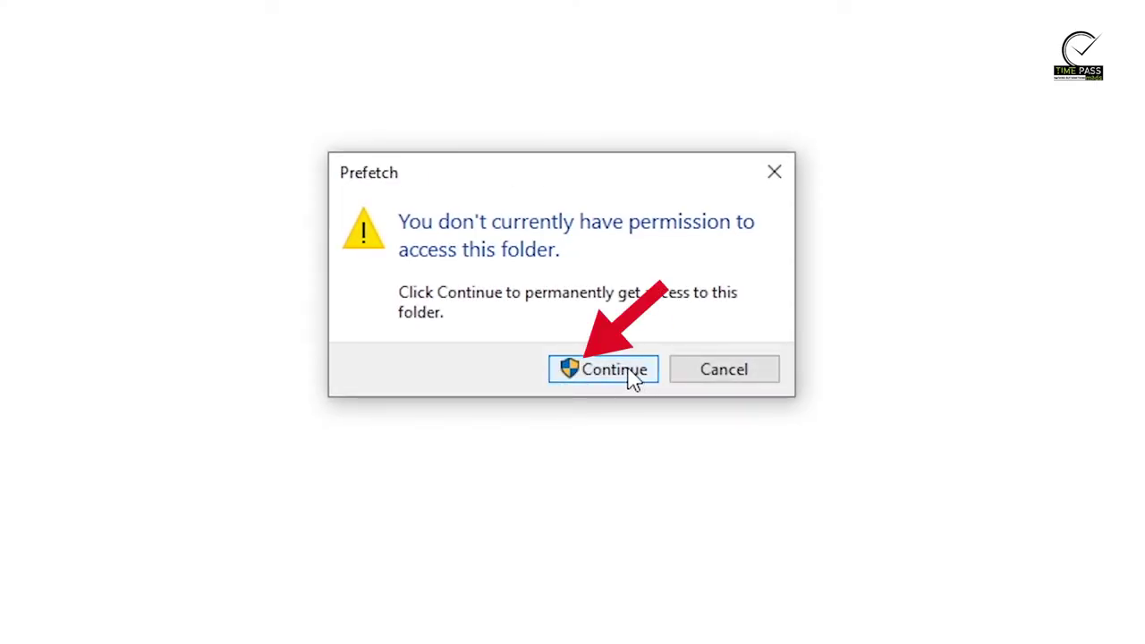
pyautogui.click(614, 369)
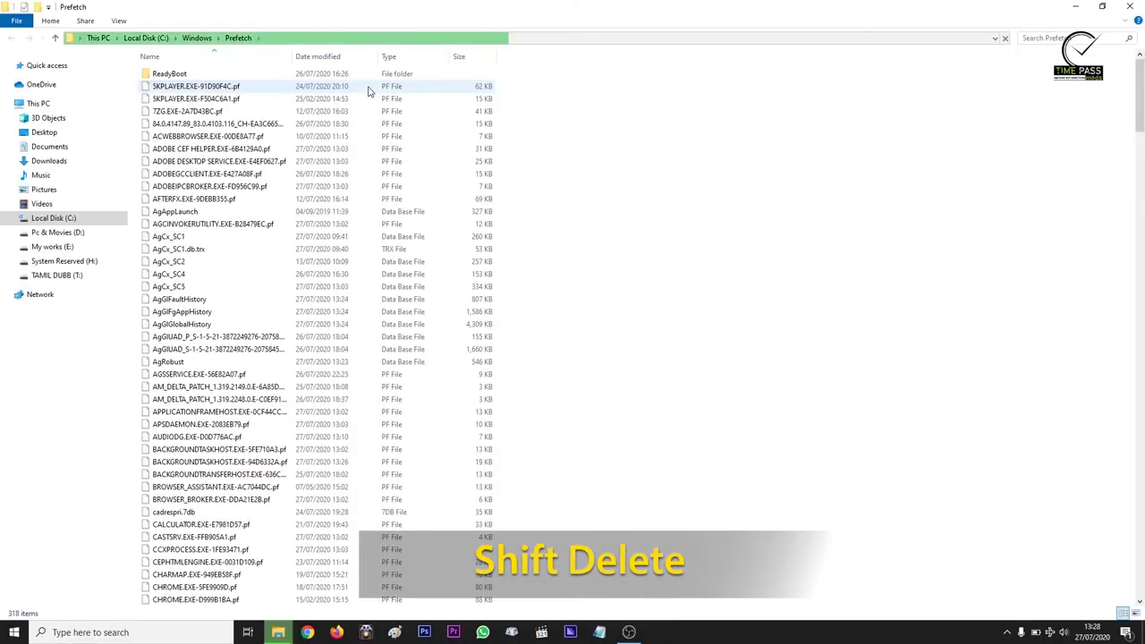
# - Permanently delete all items in the Prefetch folder and refresh the desktop
pyautogui.hotkey('shift', 'Delete')
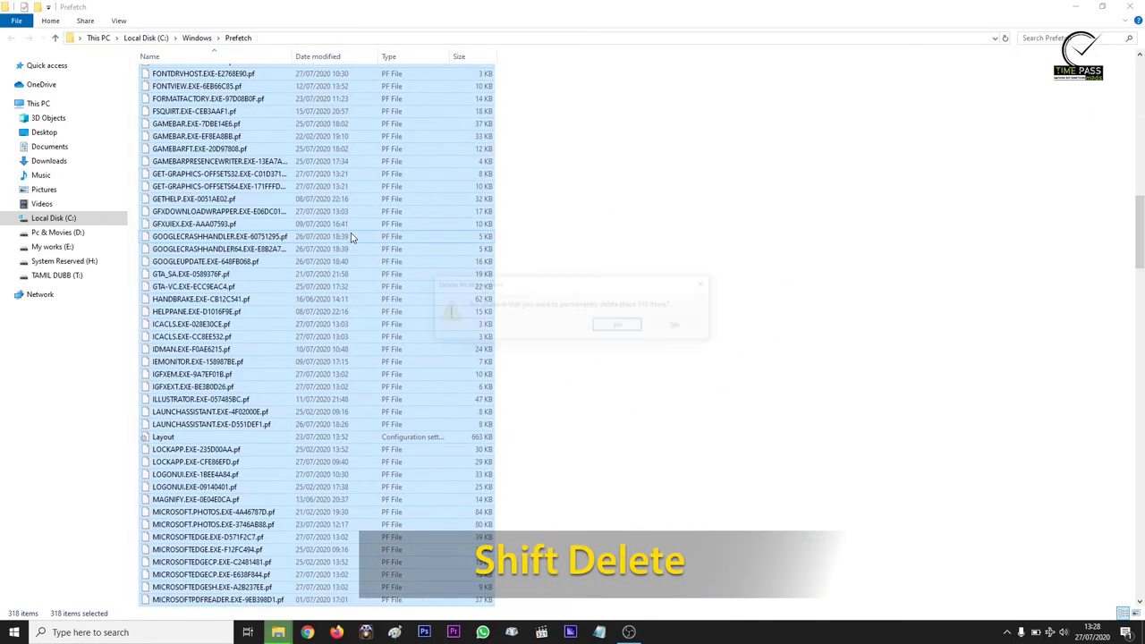
pyautogui.click(626, 329)
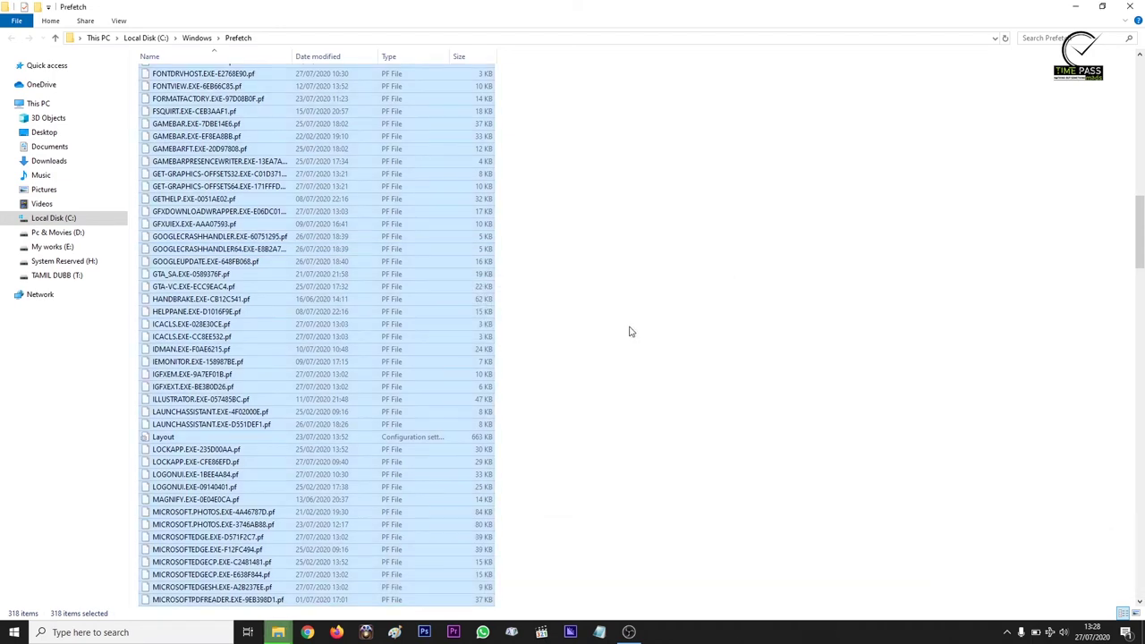
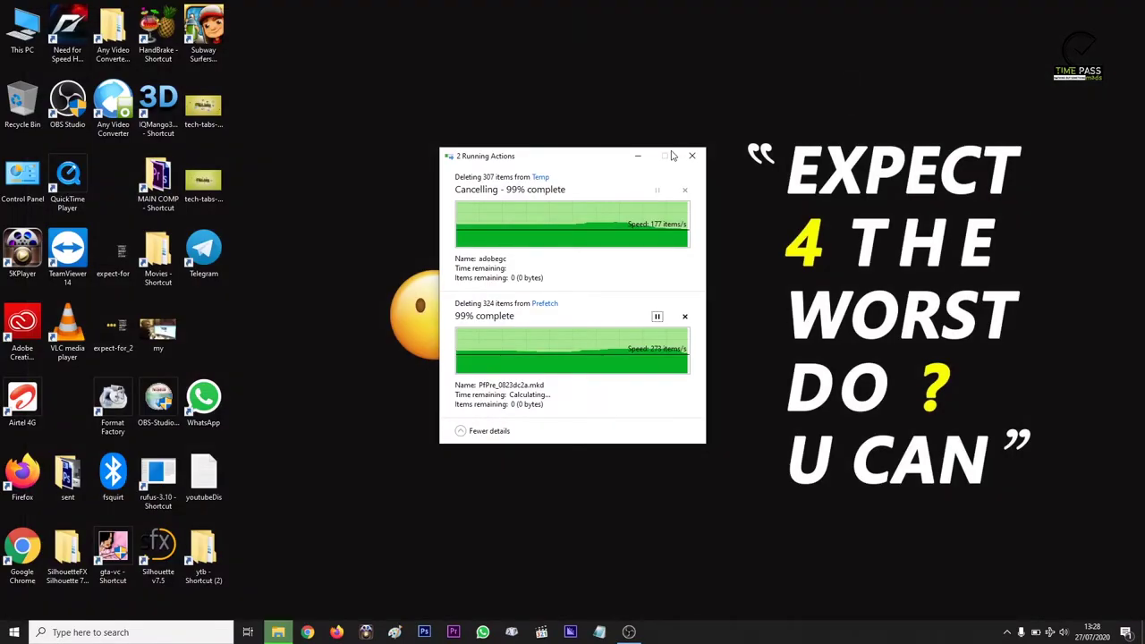
pyautogui.click(637, 155)
pyautogui.rightClick(547, 148)
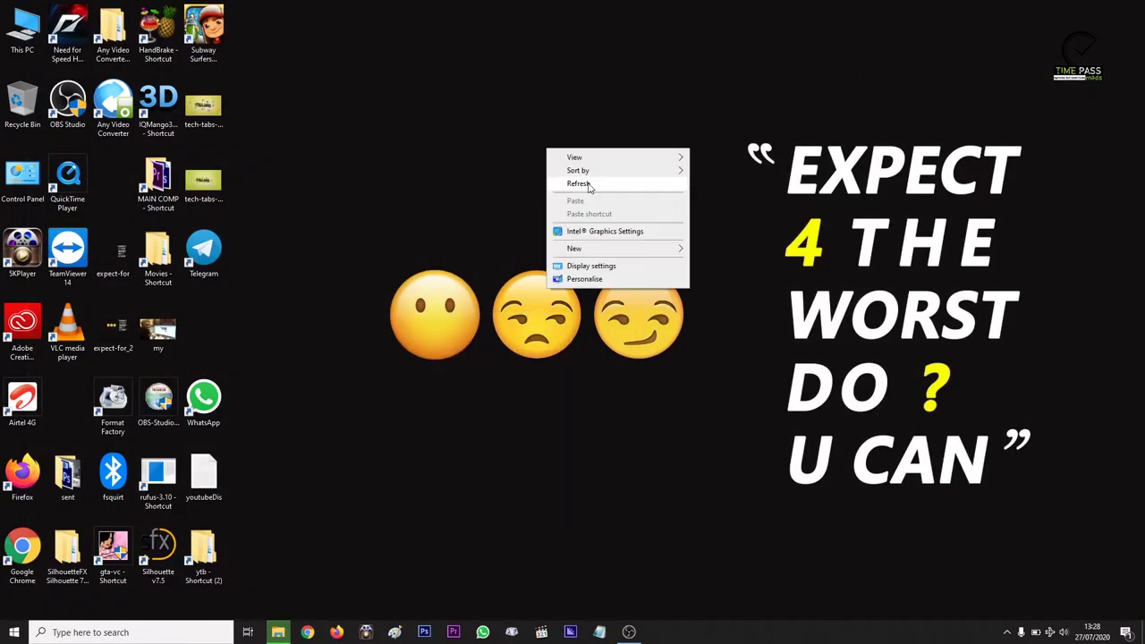
pyautogui.click(592, 182)
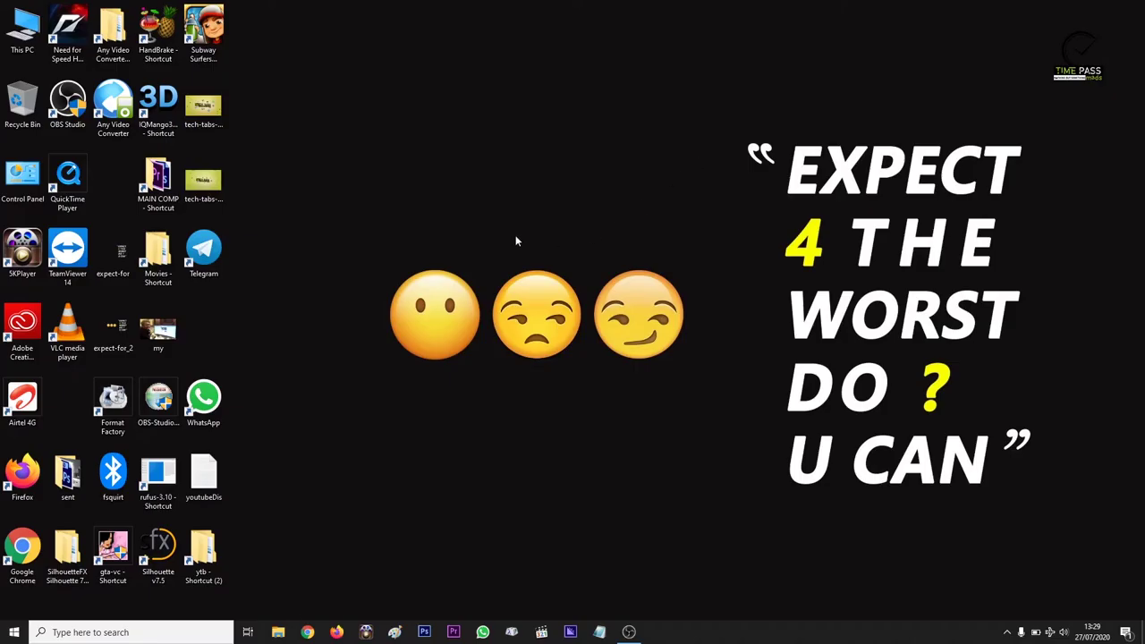
pyautogui.rightClick(519, 240)
pyautogui.click(565, 268)
# - Search Windows for Disk Clean-up, open it for drive C: and look through the files offered for deletion
pyautogui.press('super')
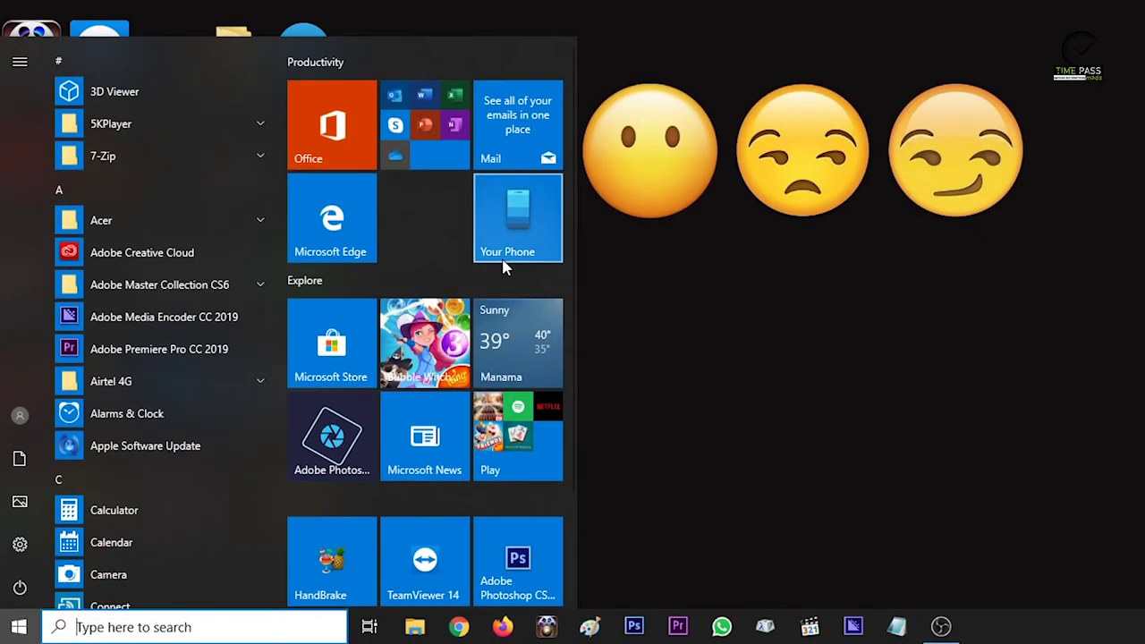
pyautogui.write('dis')
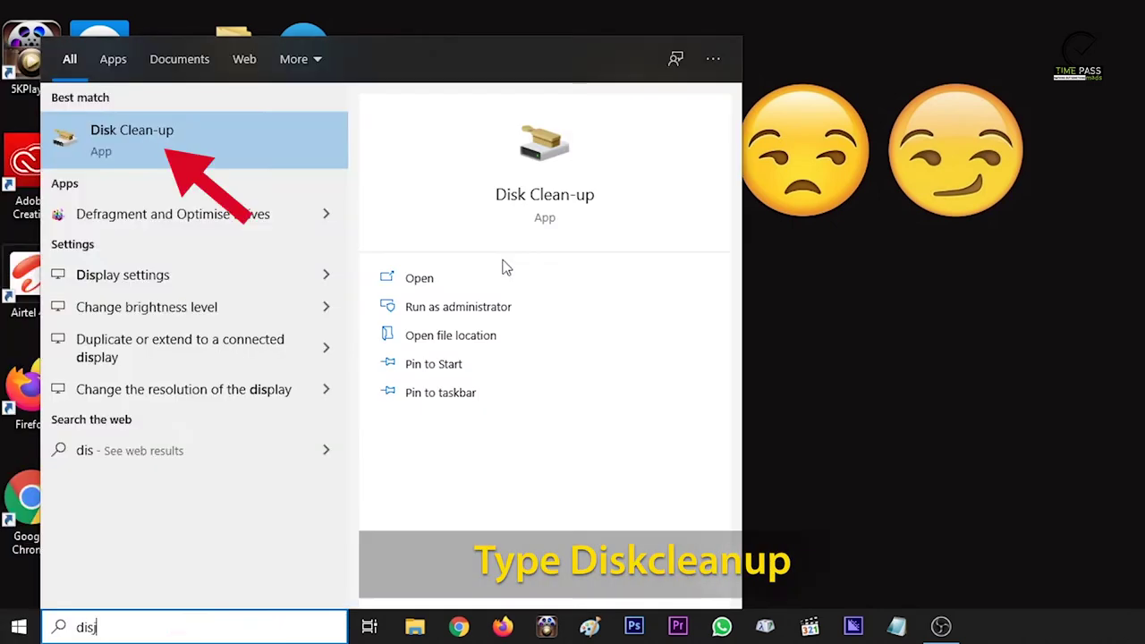
pyautogui.write('j')
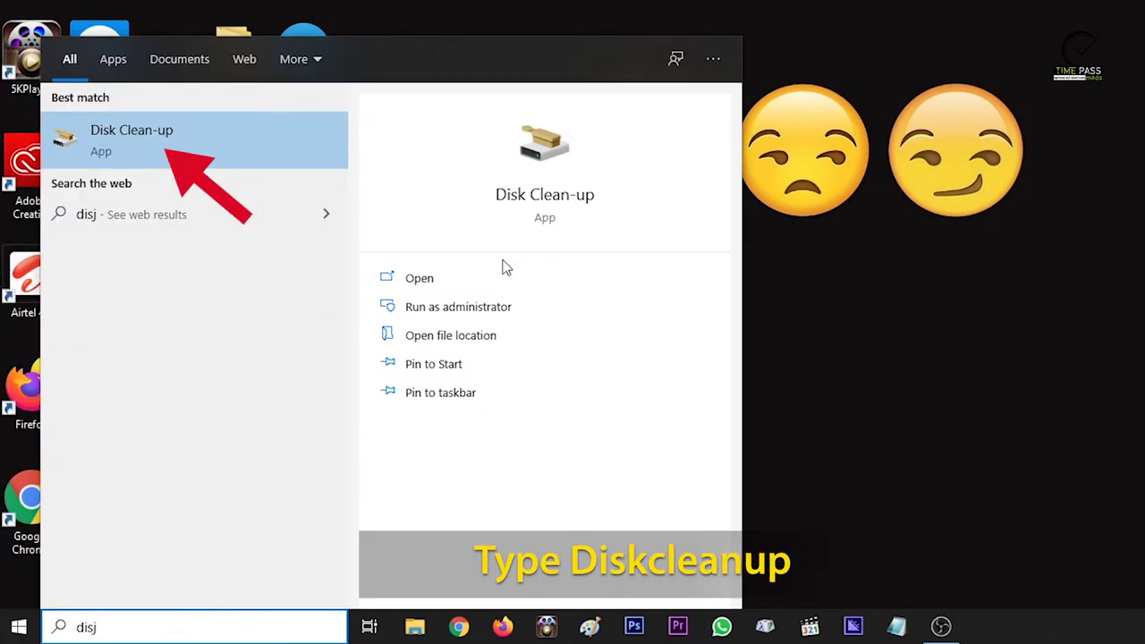
pyautogui.press('Return')
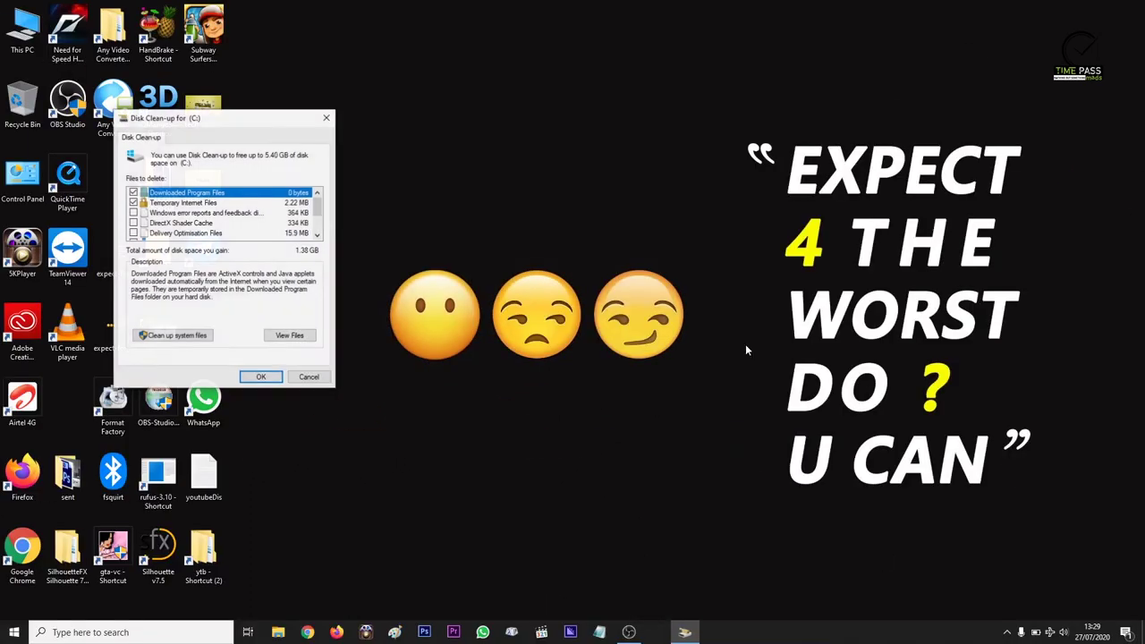
pyautogui.scroll(-2, 206, 234)
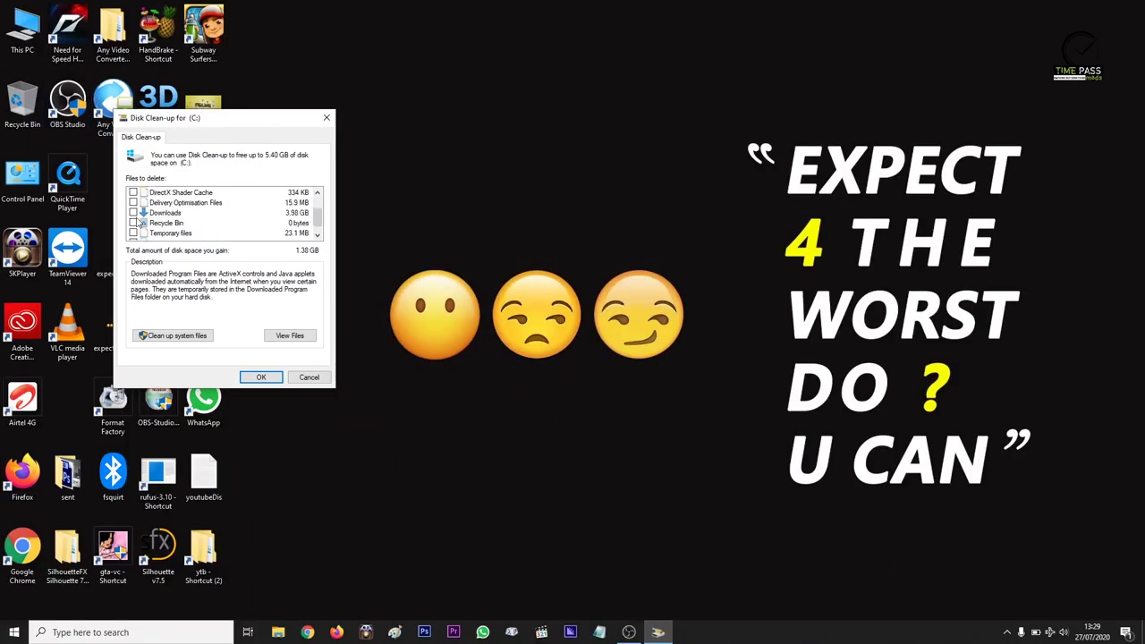
# - Mark every file category except Downloads for removal in Disk Clean-up for drive C:, and permanently delete those files
pyautogui.scroll(3, 134, 225)
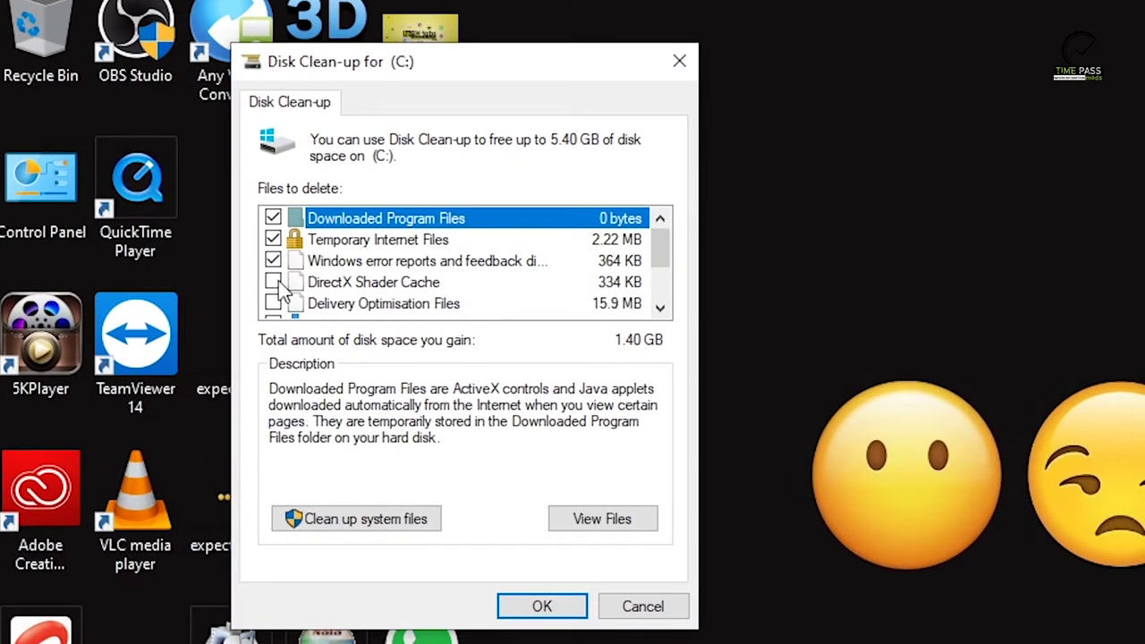
pyautogui.scroll(-2, 338, 294)
pyautogui.click(273, 239)
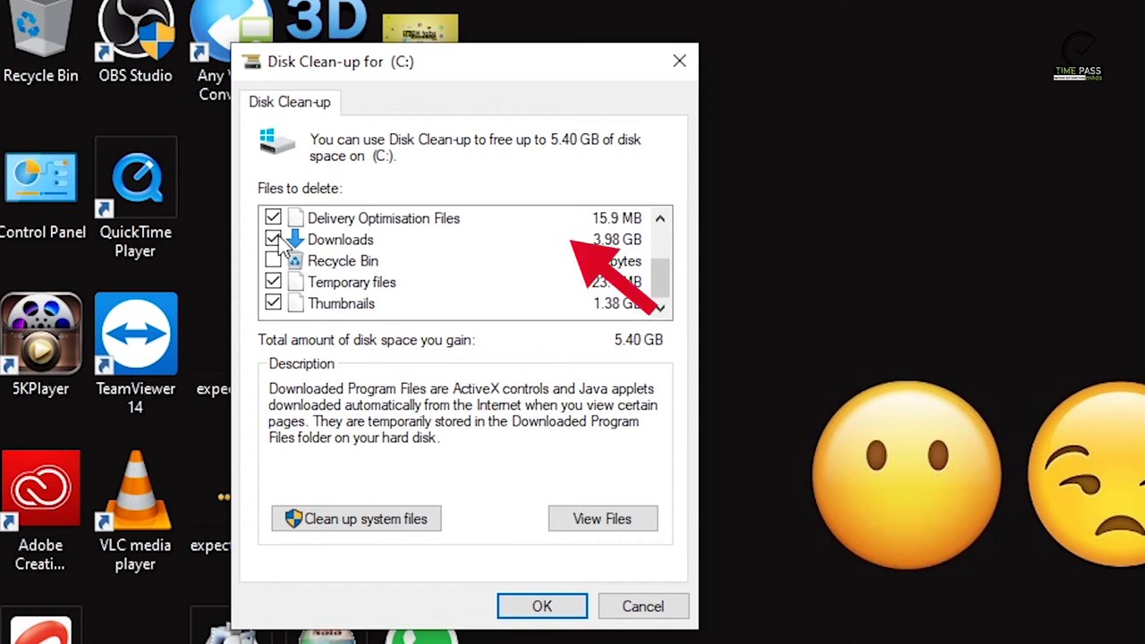
pyautogui.click(273, 260)
pyautogui.click(274, 239)
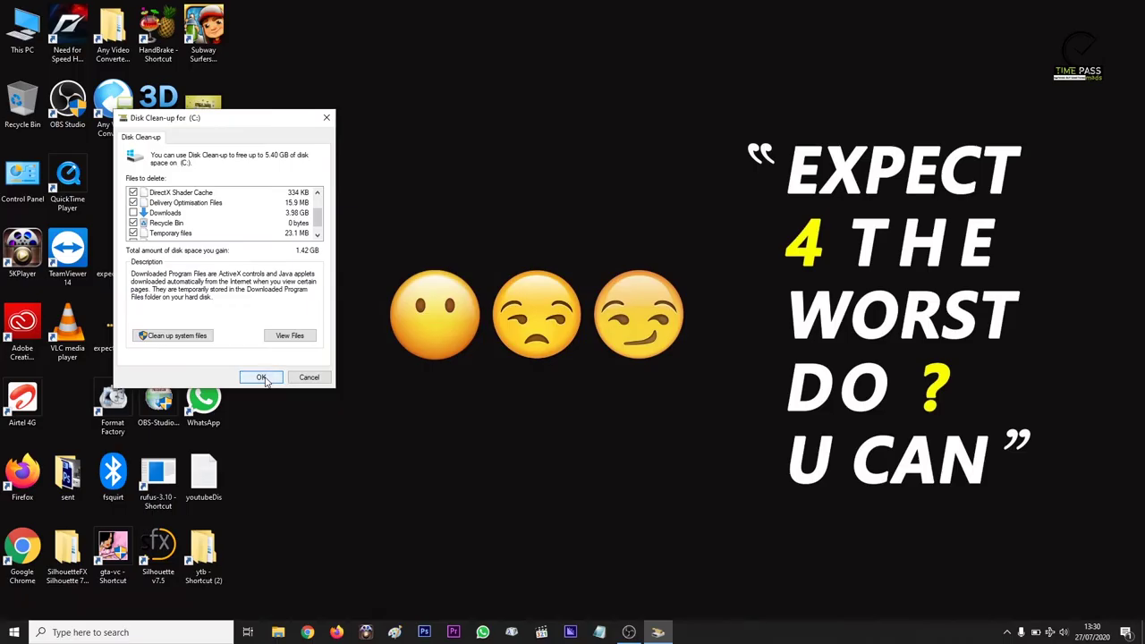
pyautogui.click(262, 378)
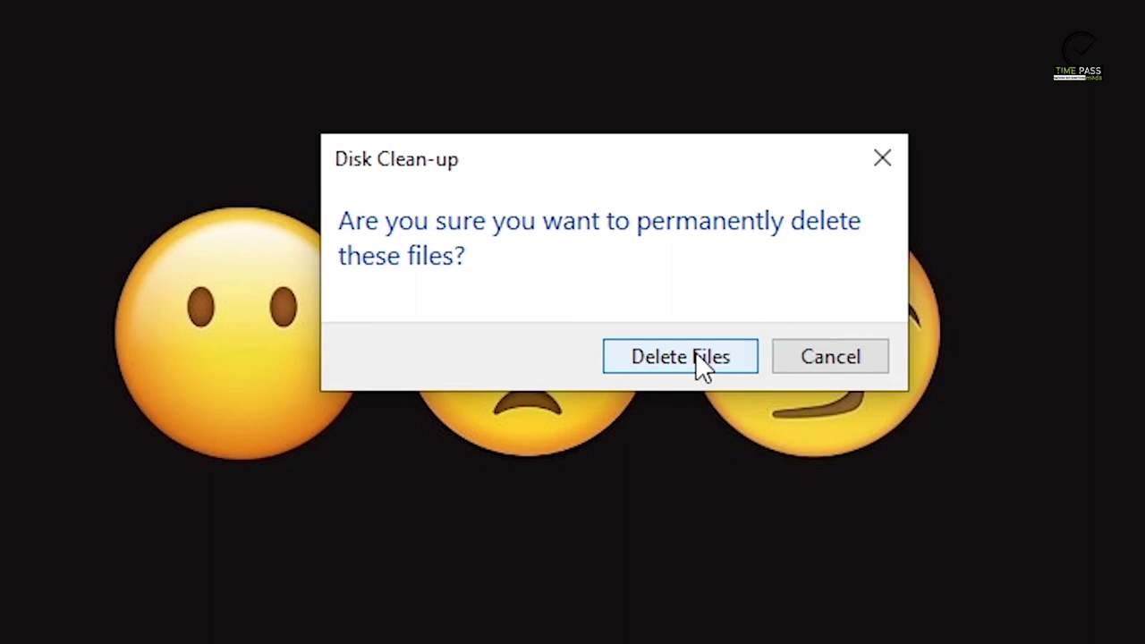
pyautogui.click(696, 353)
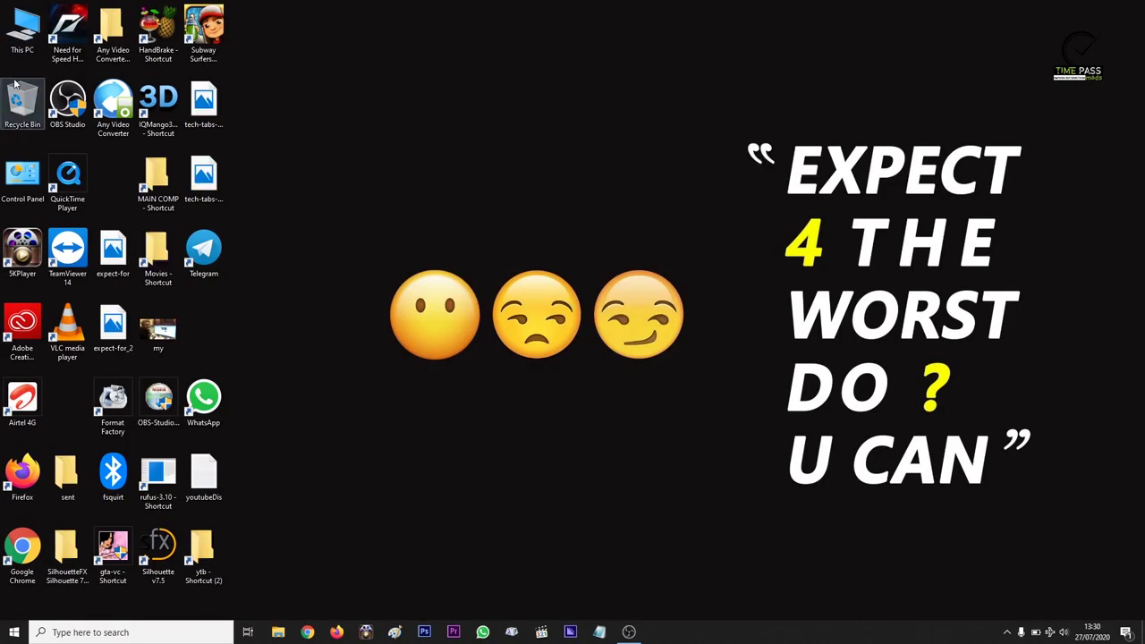
# - Check the free space on drive C: in This PC and refresh the desktop
pyautogui.press('super+e')
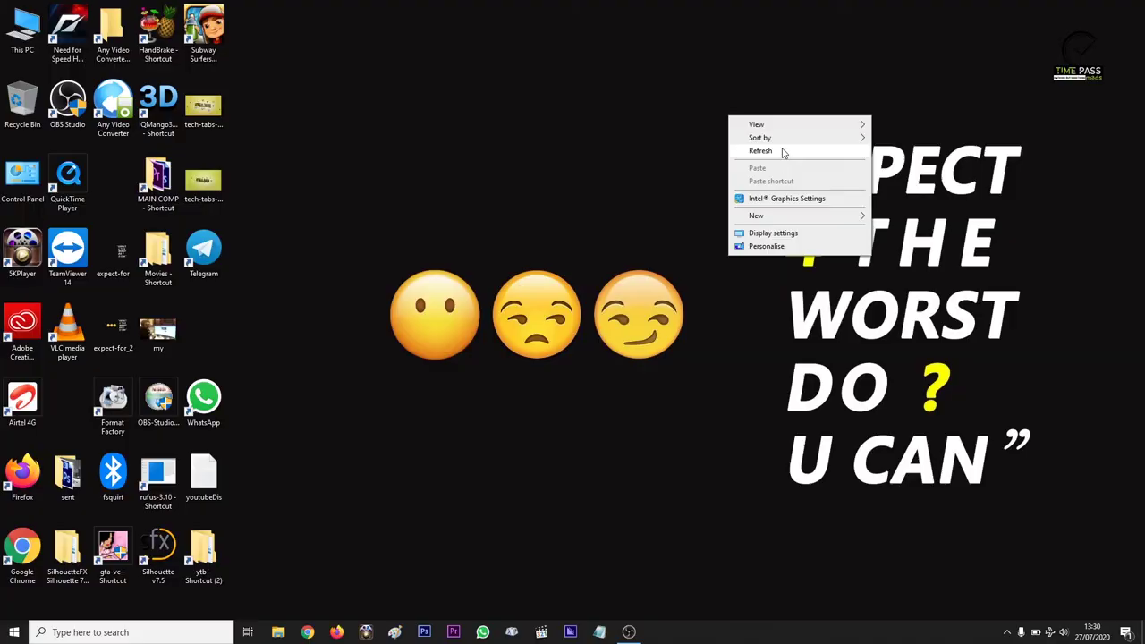
pyautogui.click(784, 152)
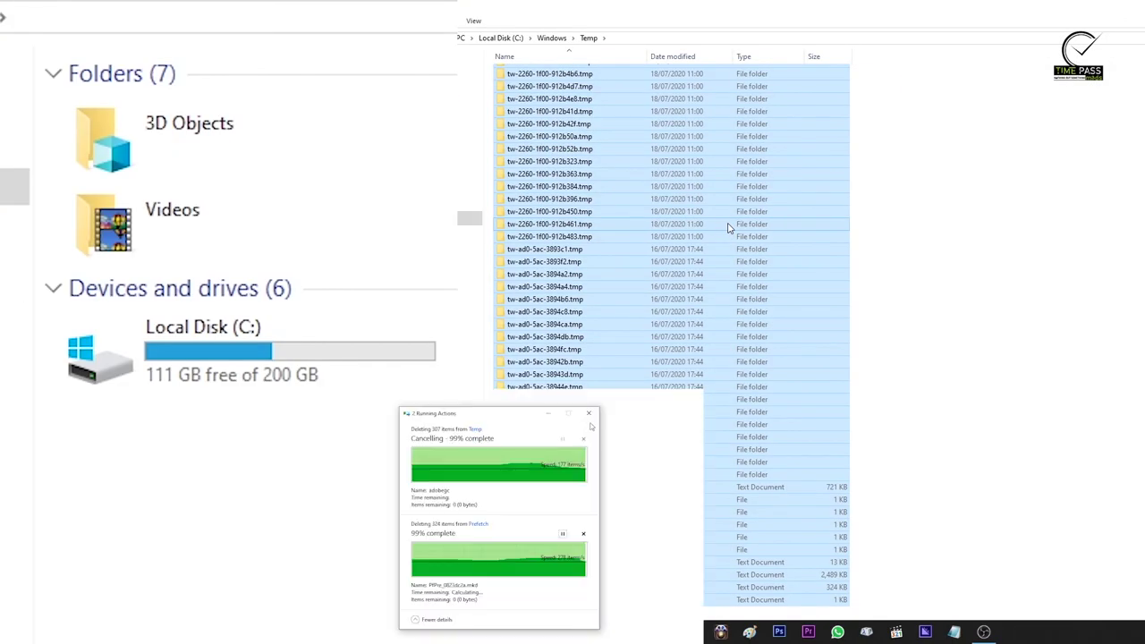
pyautogui.hotkey('shift', 'Delete')
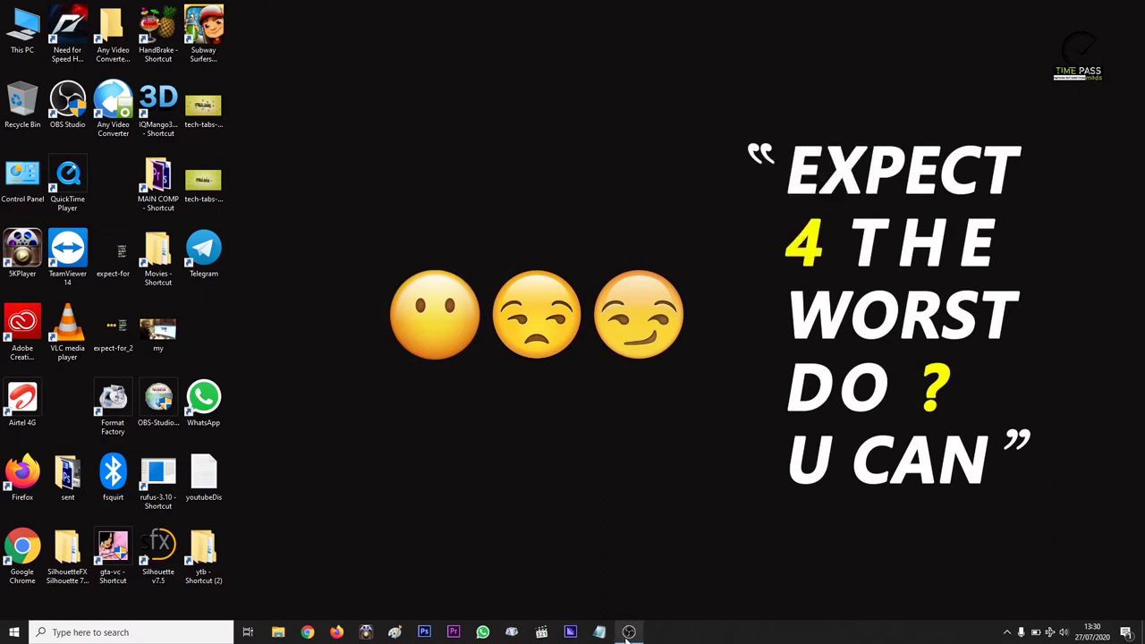
# - Search Windows for ADD, open Add or remove programs and look through the installed apps
pyautogui.press('super')
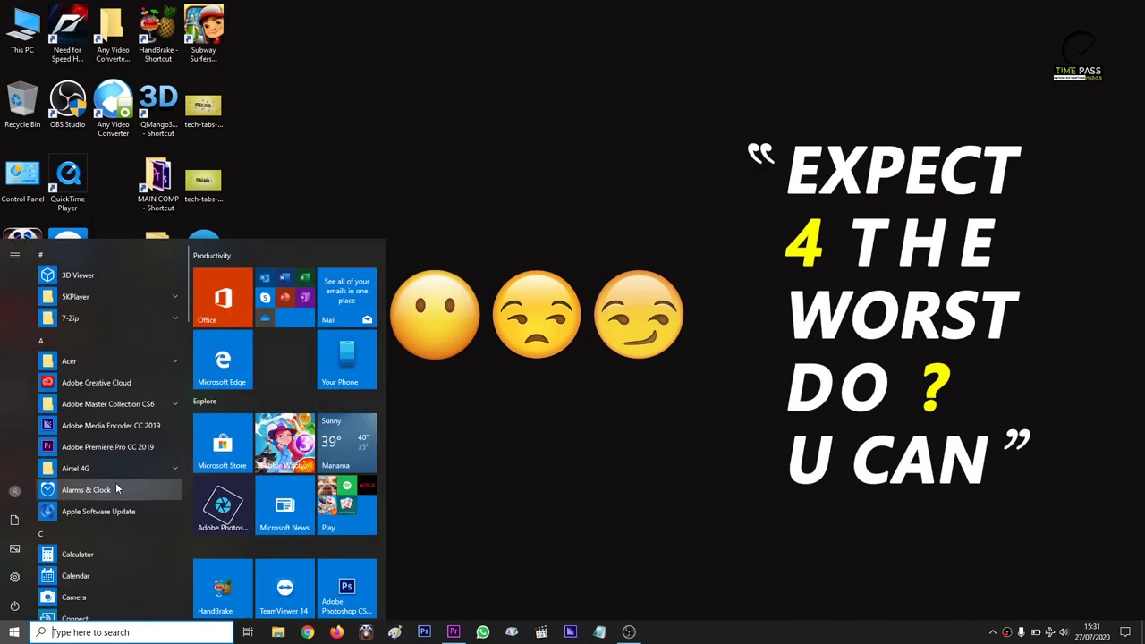
pyautogui.write('A')
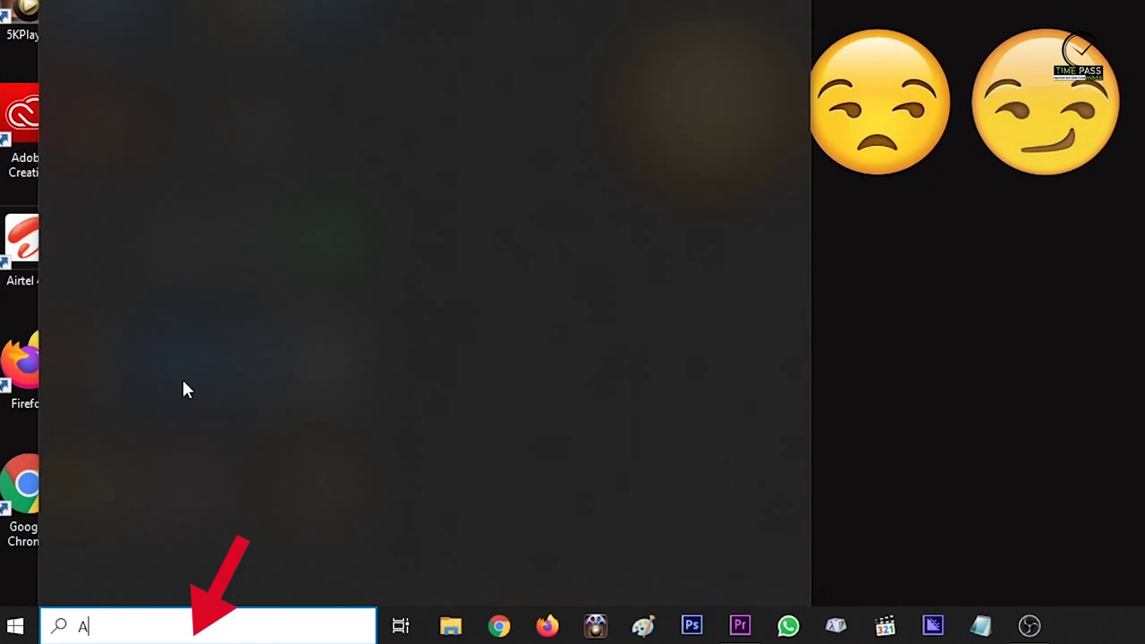
pyautogui.write('DD')
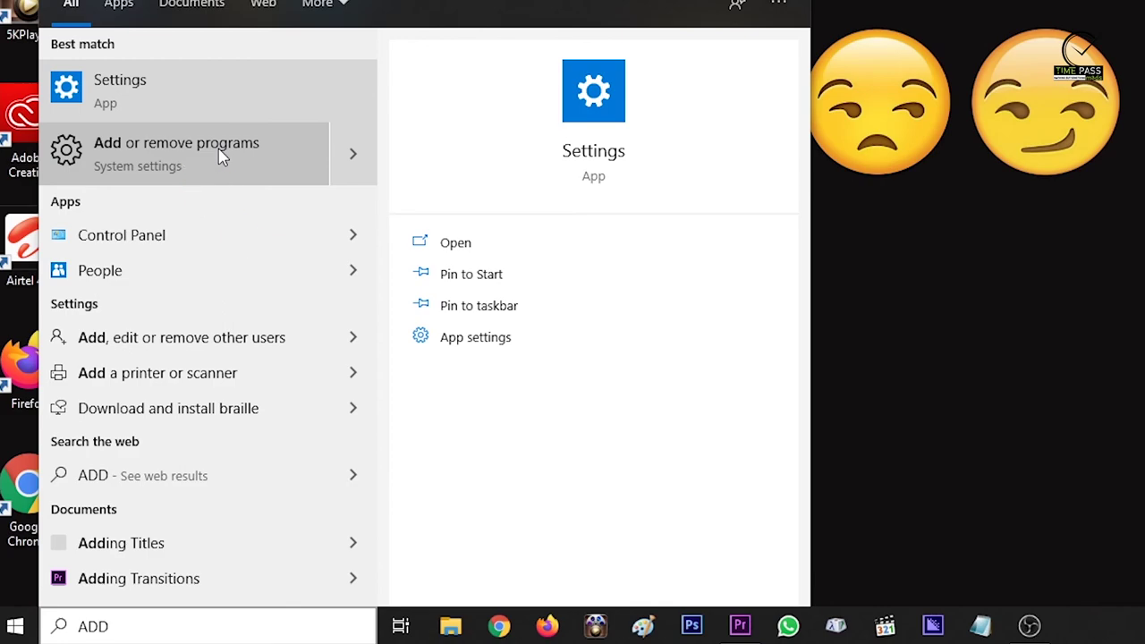
pyautogui.click(221, 156)
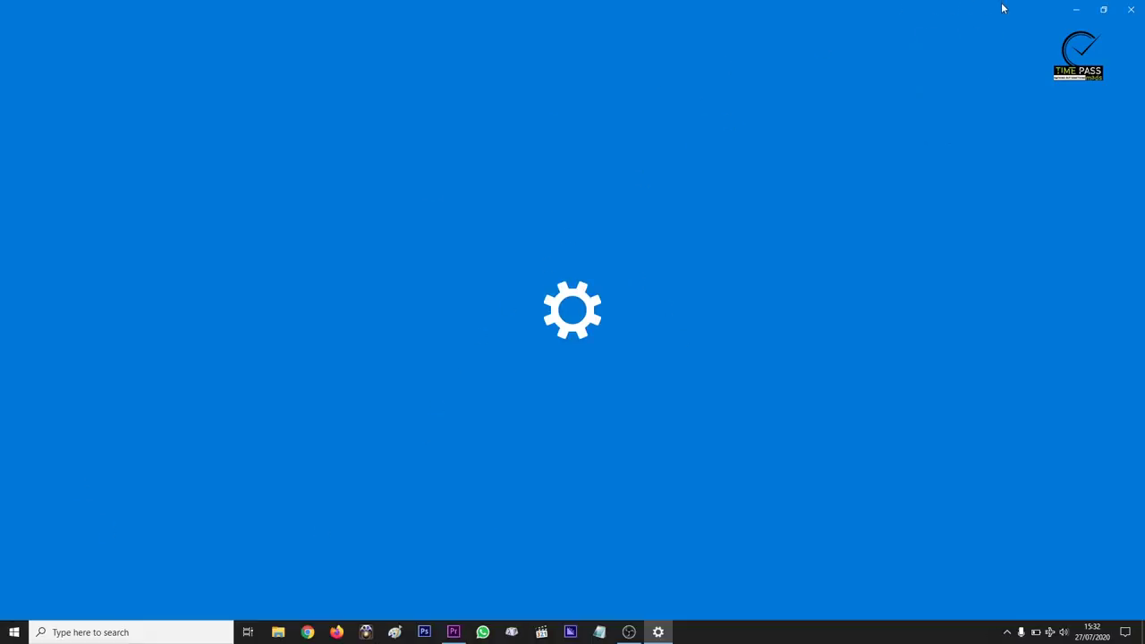
pyautogui.scroll(-3, 446, 414)
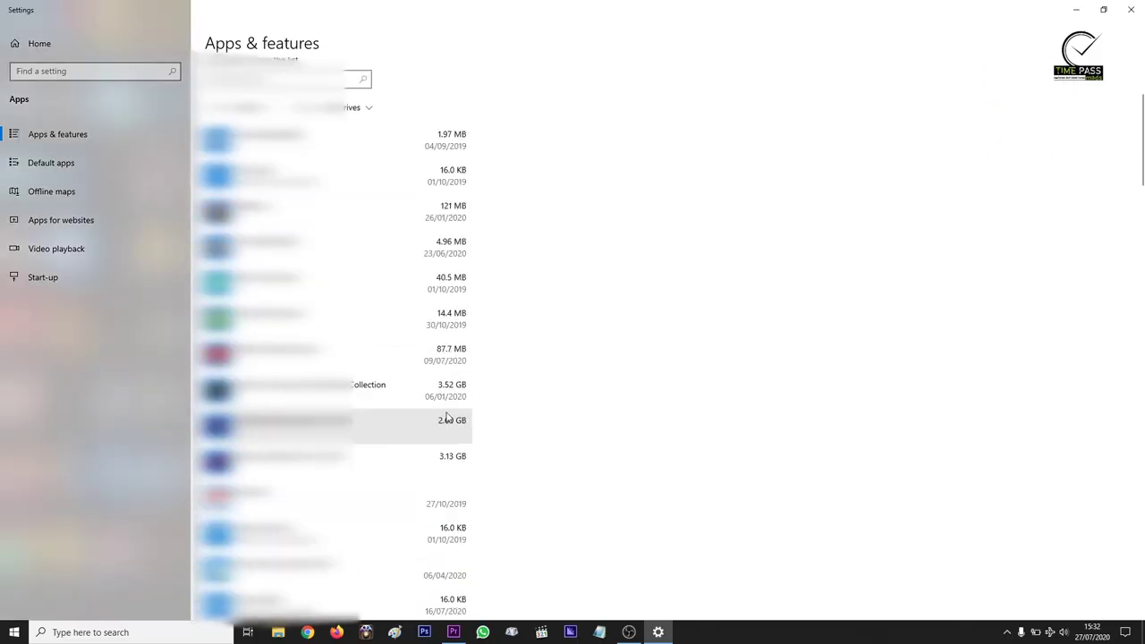
pyautogui.scroll(-8, 447, 417)
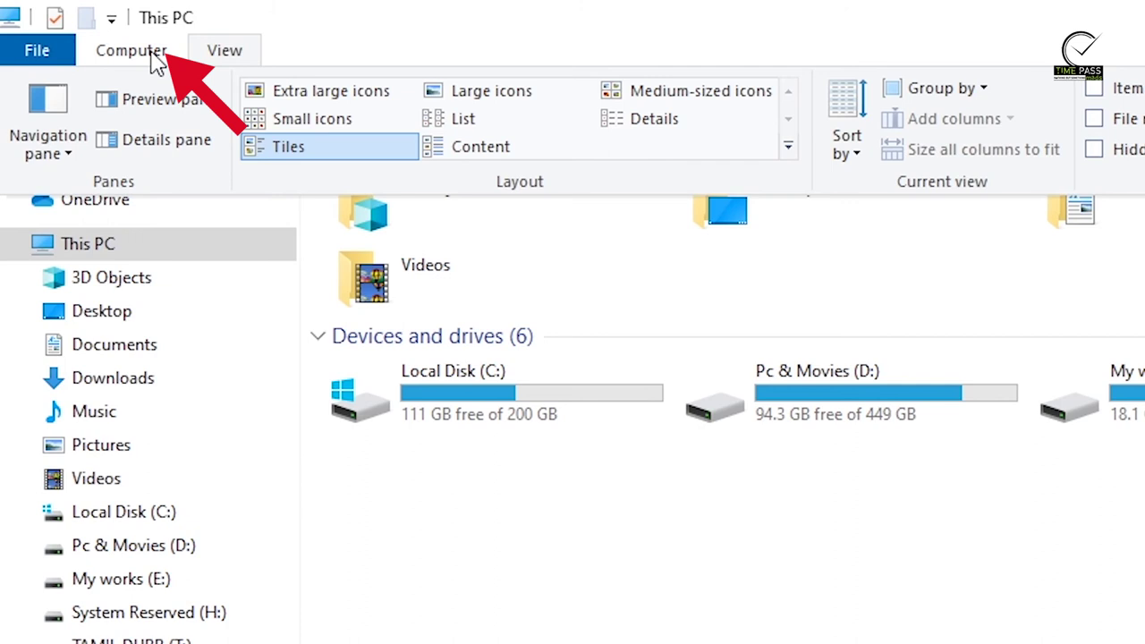
# - From This PC, open Uninstall or change a program and look through the installed apps for one to remove
pyautogui.click(135, 50)
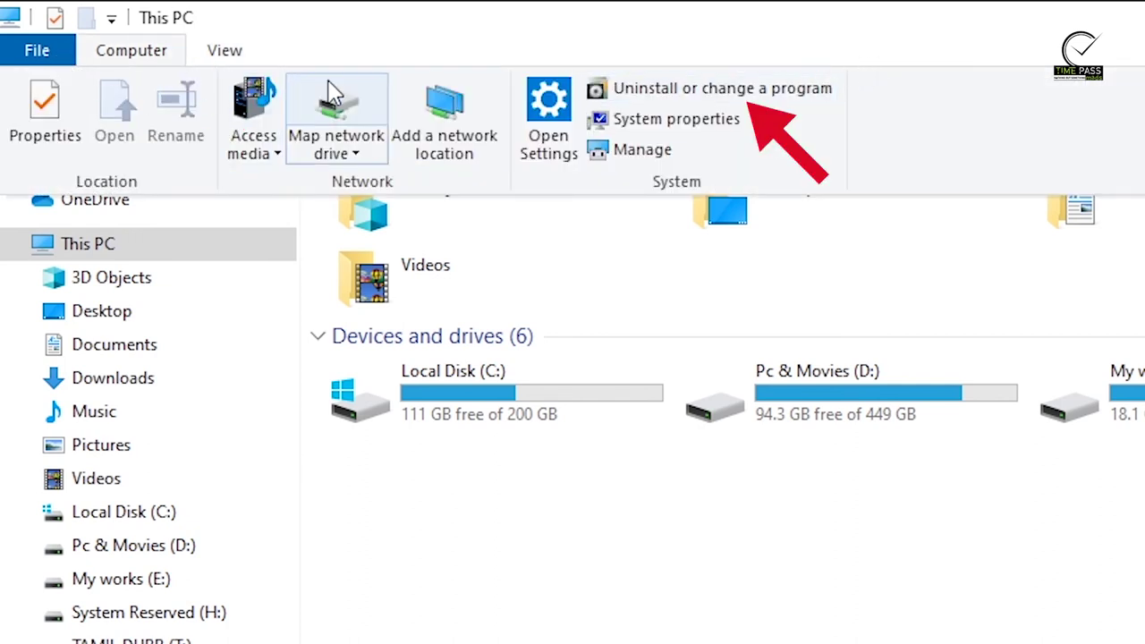
pyautogui.click(708, 89)
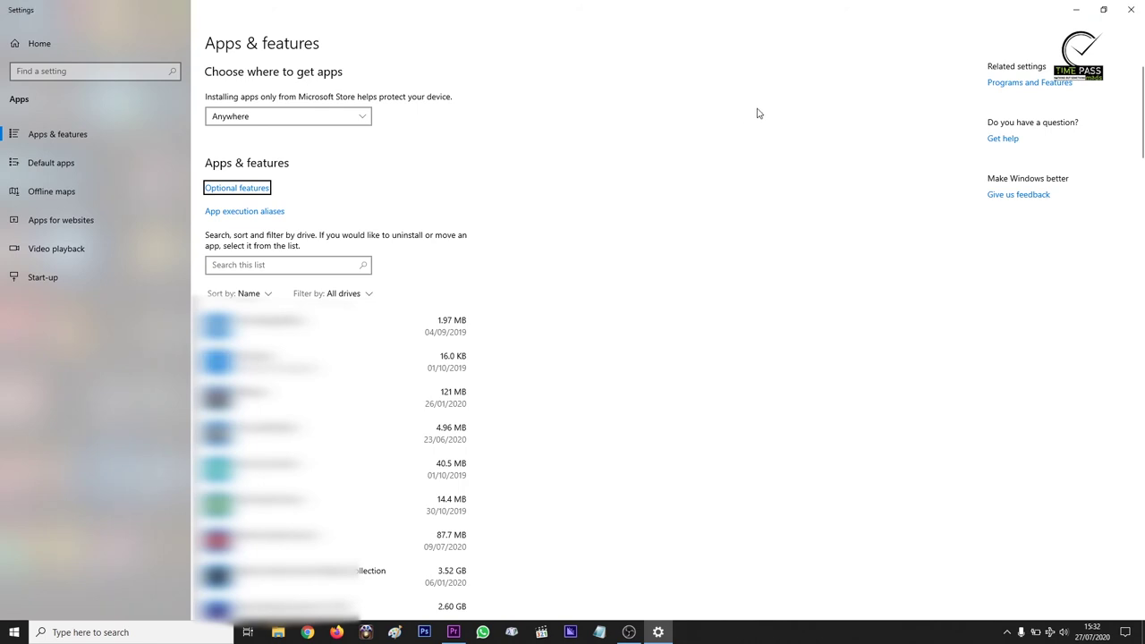
pyautogui.scroll(-5, 511, 427)
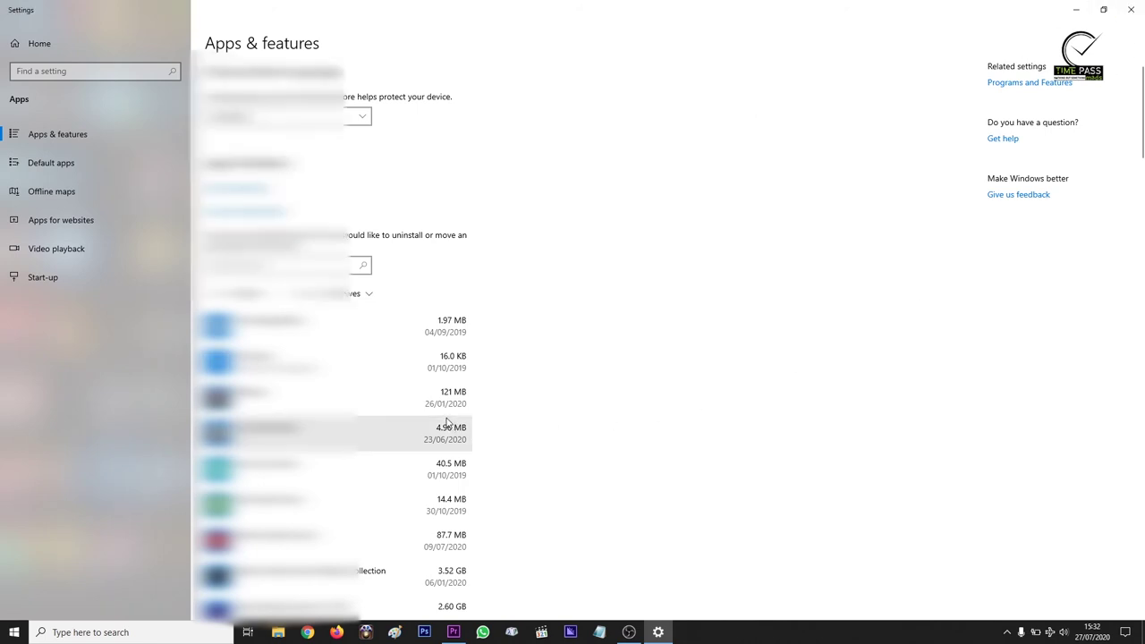
pyautogui.scroll(-5, 447, 416)
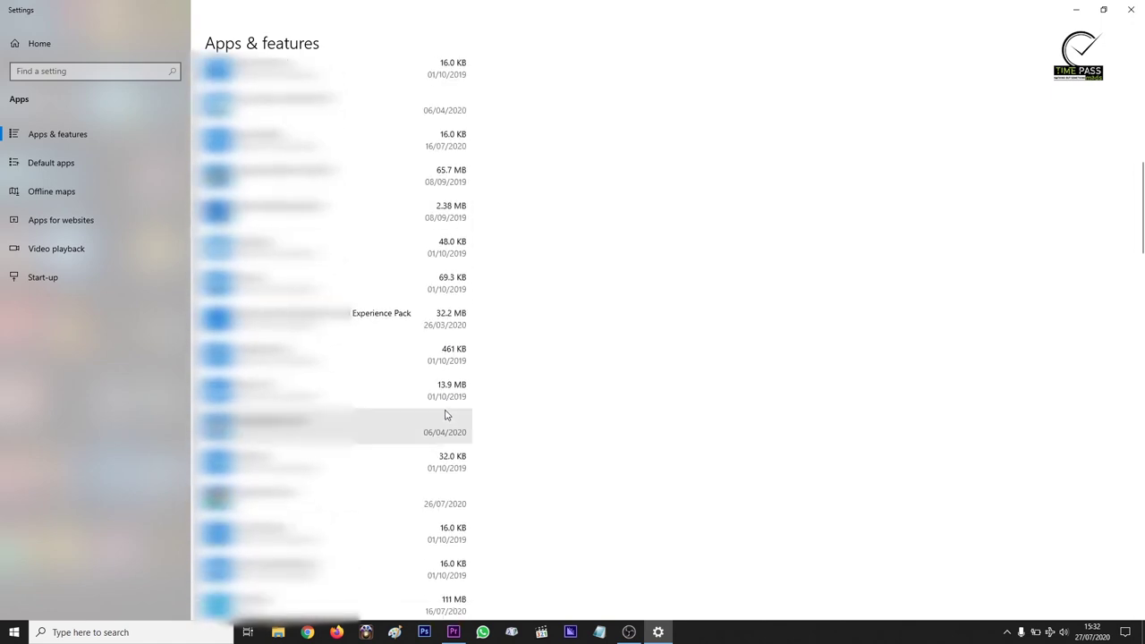
pyautogui.scroll(-12, 447, 415)
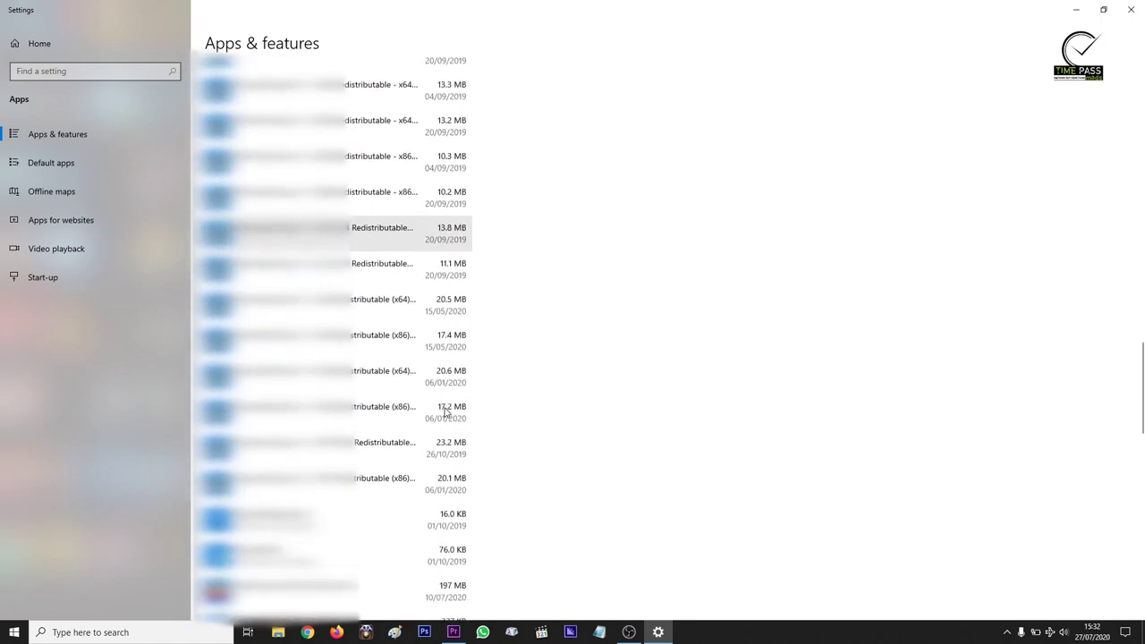
pyautogui.scroll(-10, 445, 412)
pyautogui.scroll(7, 445, 409)
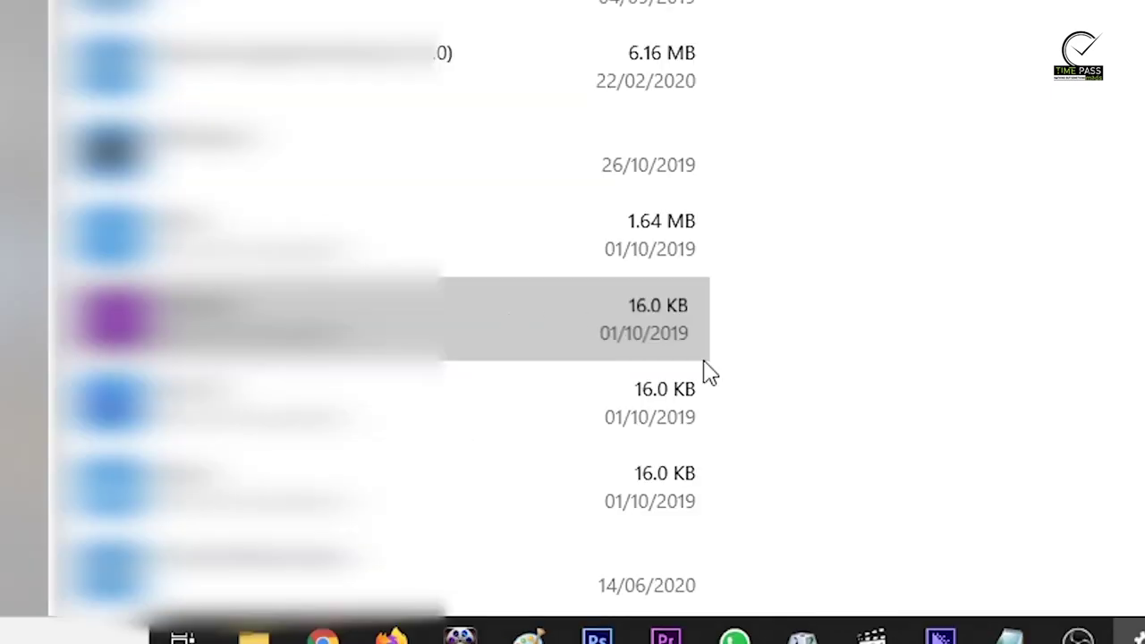
# - Start uninstalling the 16.0 KB app with the purple icon, dated 01/10/2019, from the installed apps
pyautogui.click(448, 502)
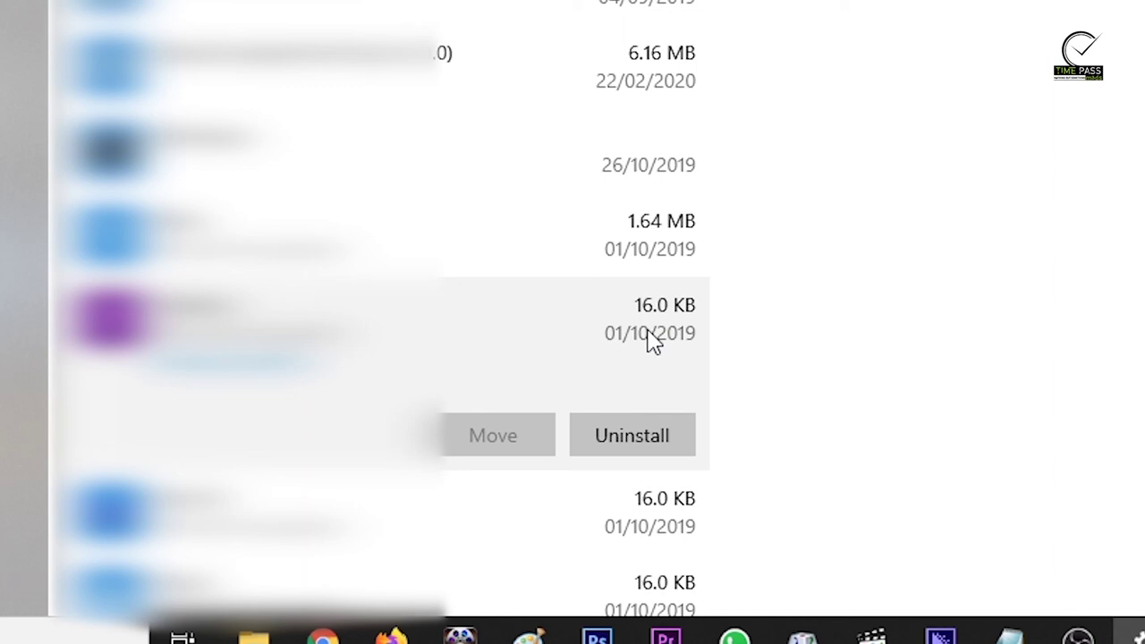
pyautogui.click(632, 435)
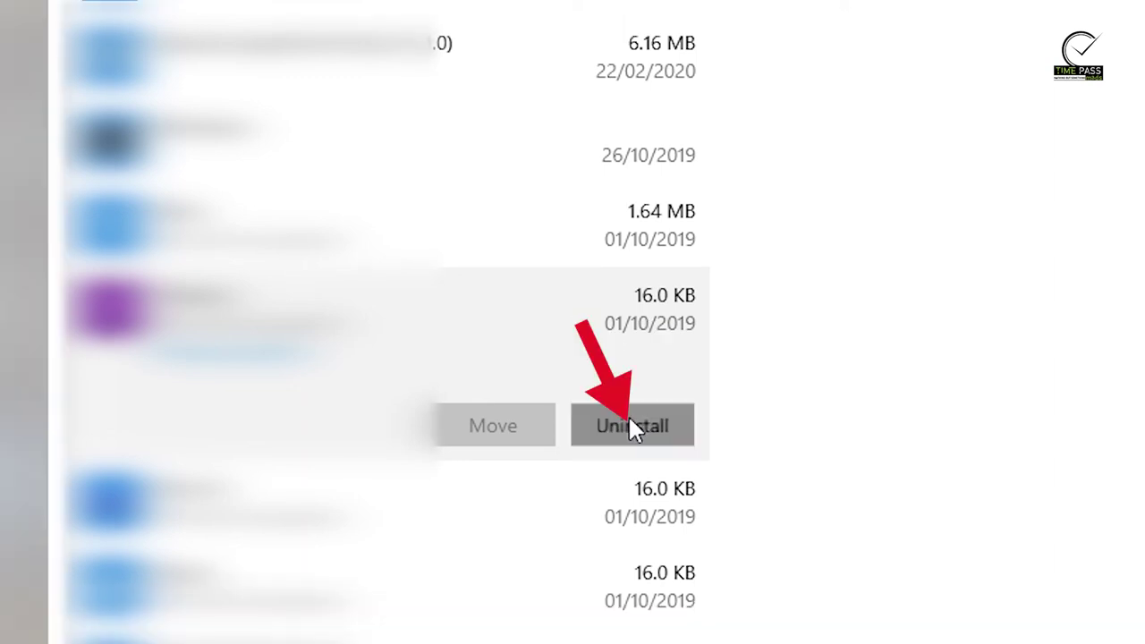
pyautogui.click(756, 374)
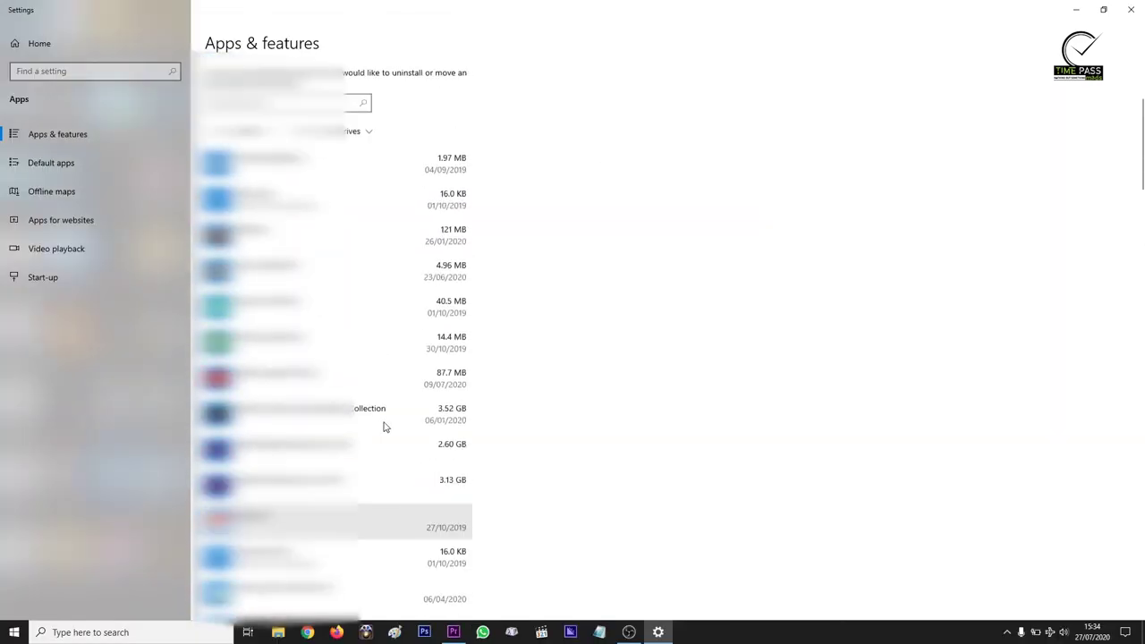
# - Close the Apps & features settings and return to the desktop
pyautogui.scroll(3, 384, 427)
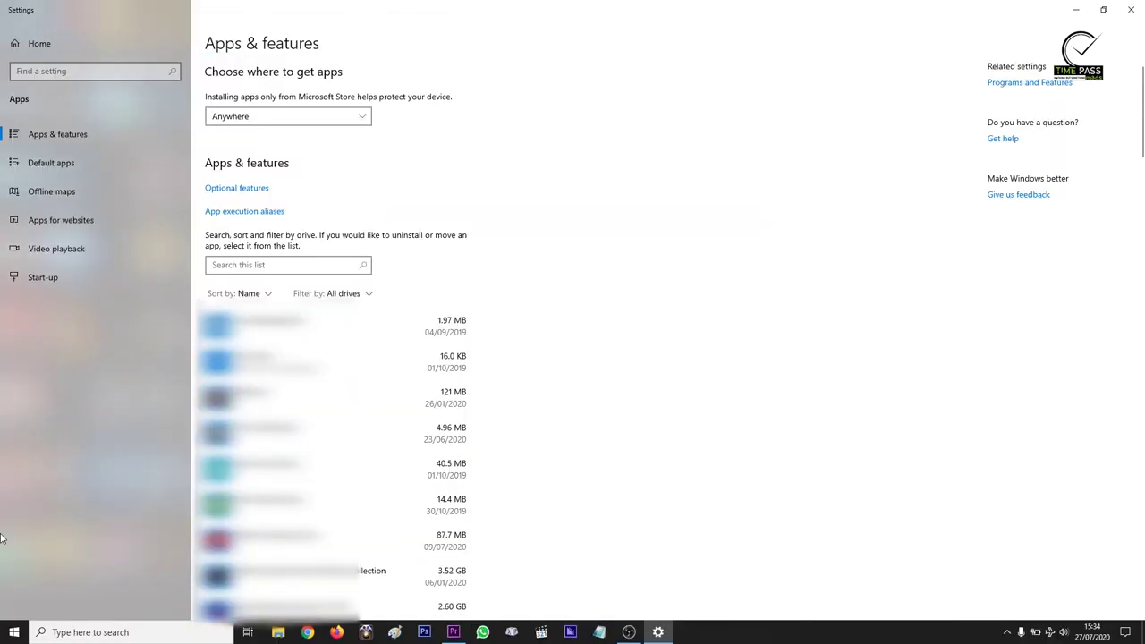
pyautogui.click(1130, 9)
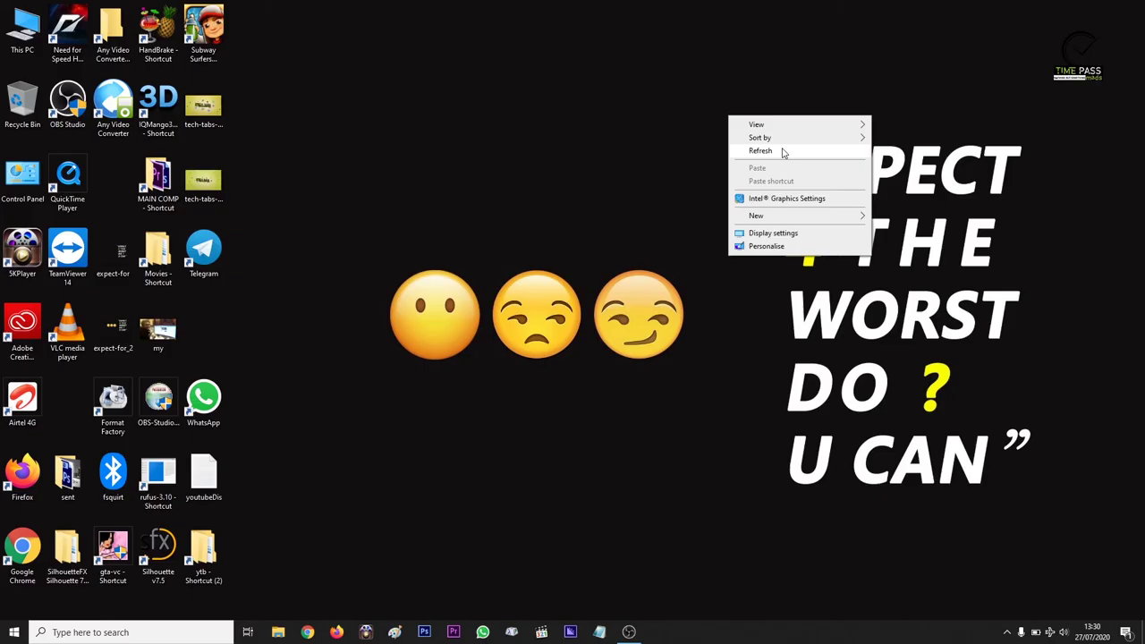
pyautogui.click(629, 632)
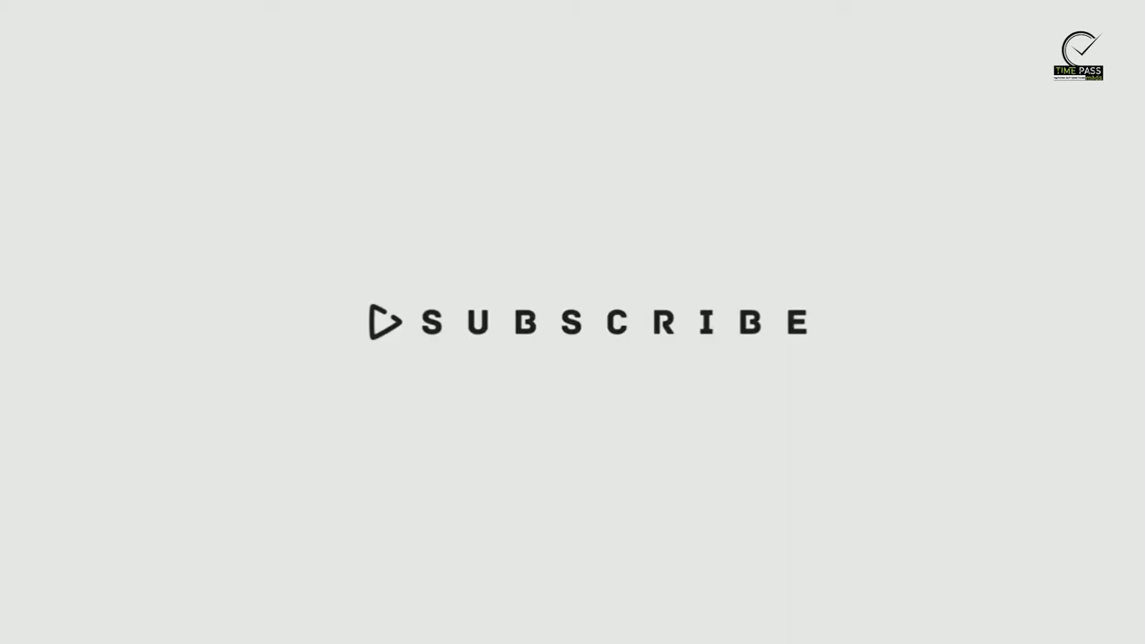